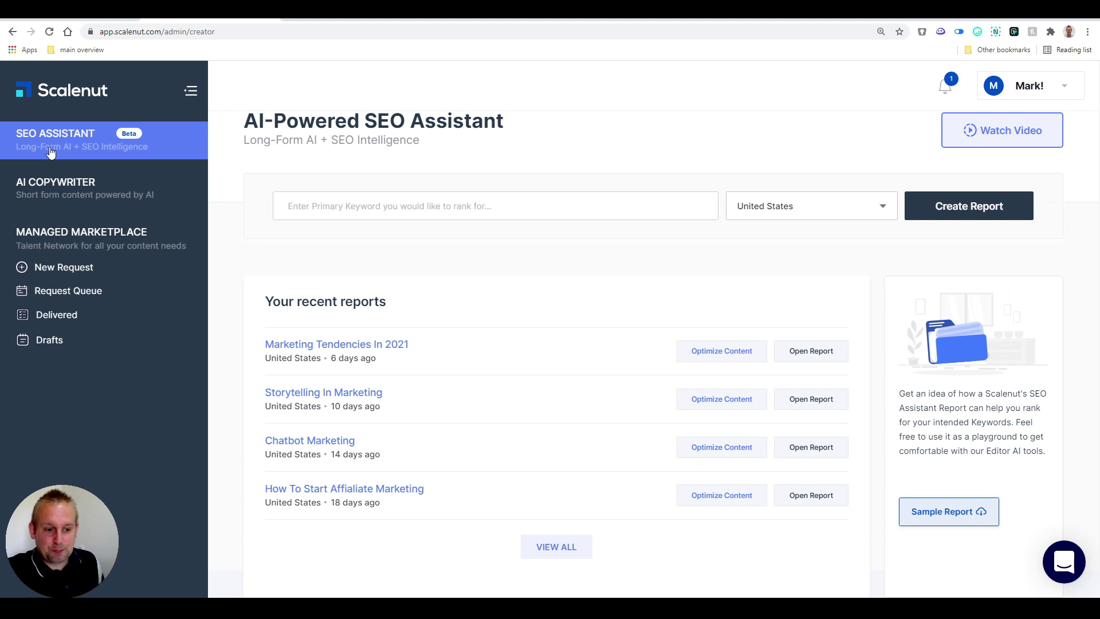
# Switch from the SEO reports to the AI Copywriter's short-form templates
pyautogui.click(54, 185)
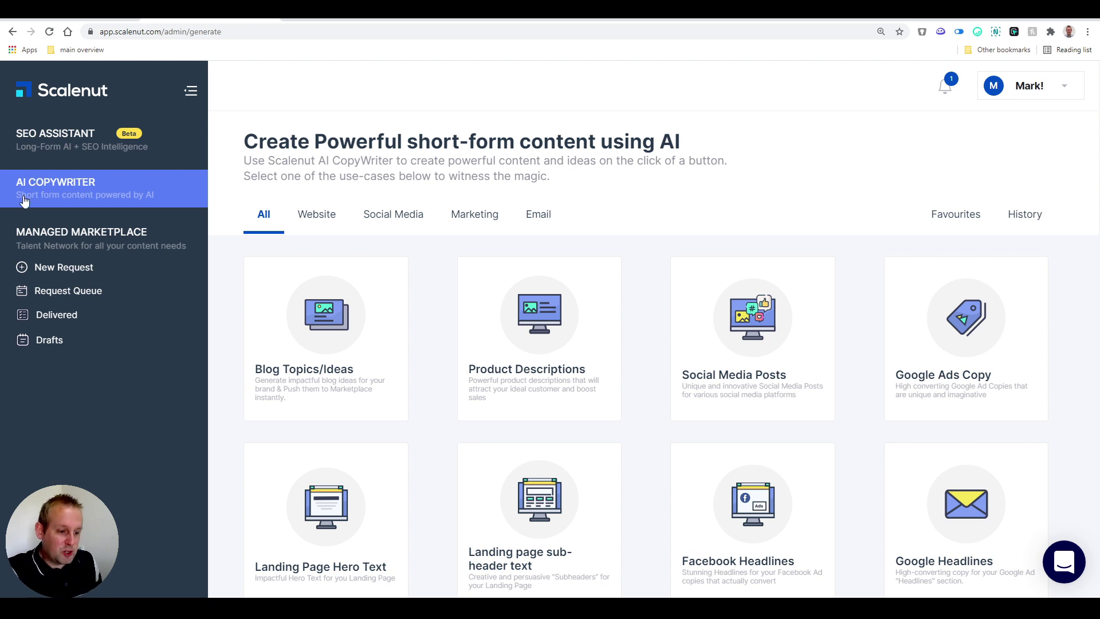
pyautogui.scroll(-1, 645, 290)
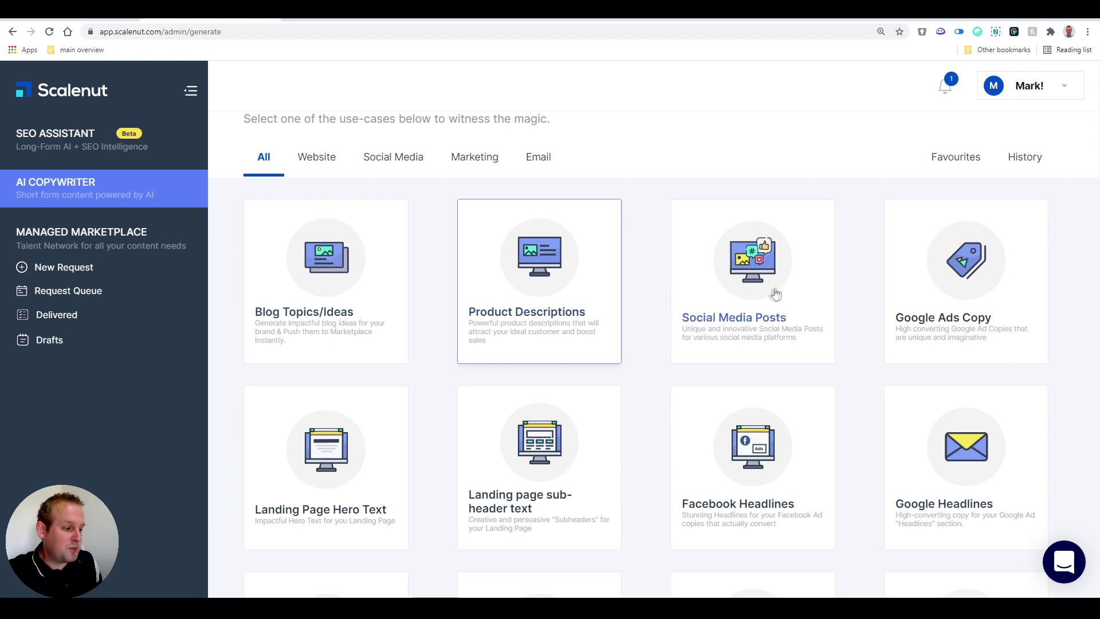
pyautogui.scroll(-1, 865, 329)
pyautogui.scroll(-2, 865, 329)
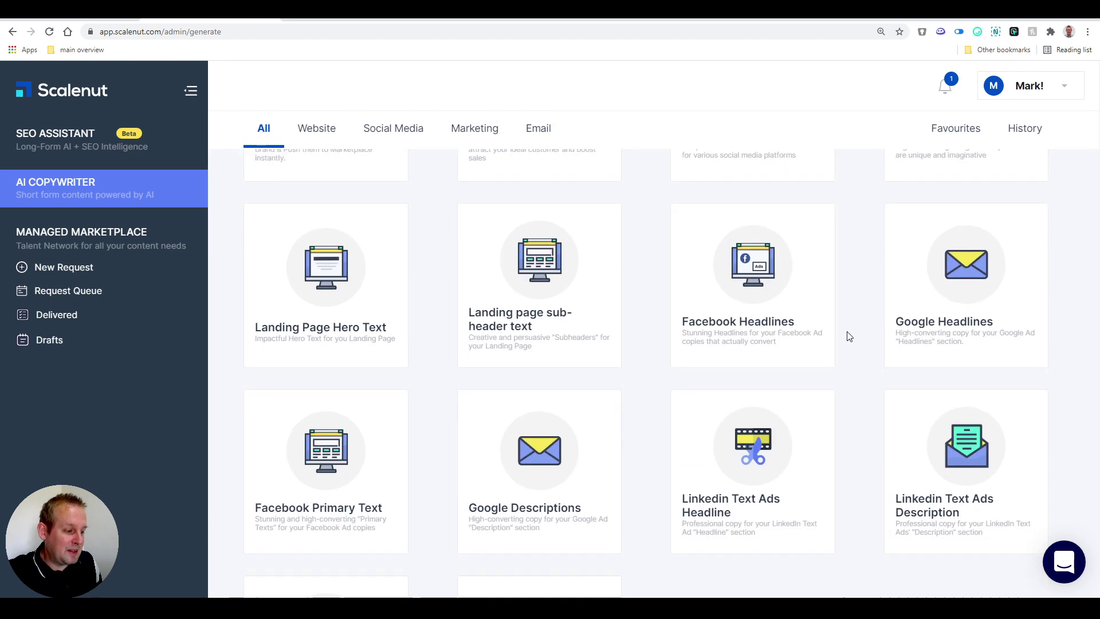
pyautogui.scroll(-1, 849, 336)
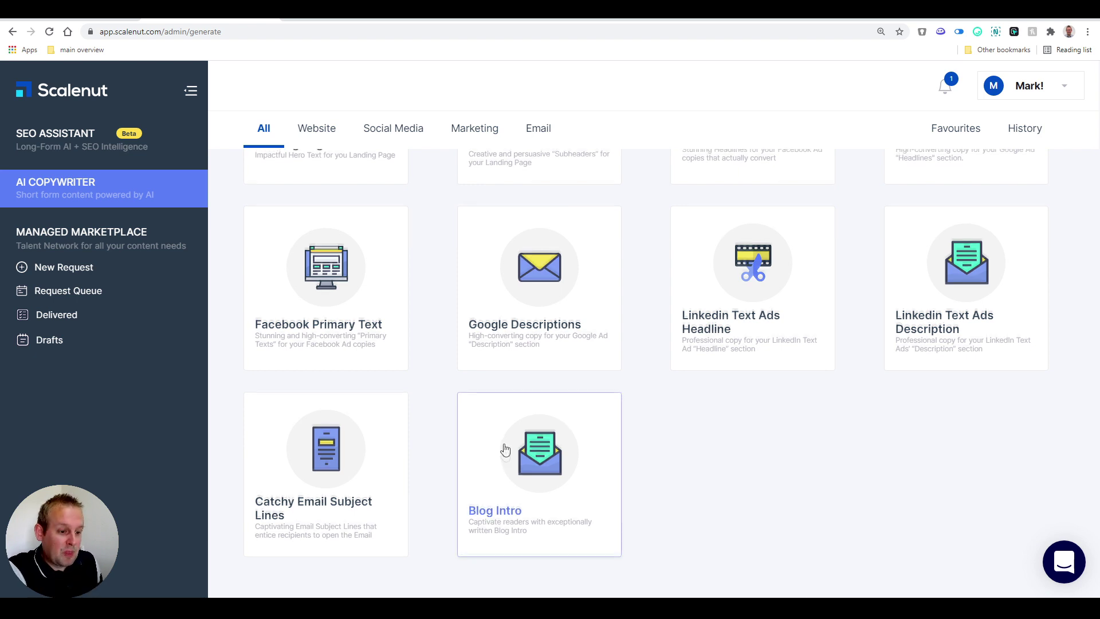
pyautogui.scroll(4, 362, 336)
pyautogui.scroll(1, 221, 206)
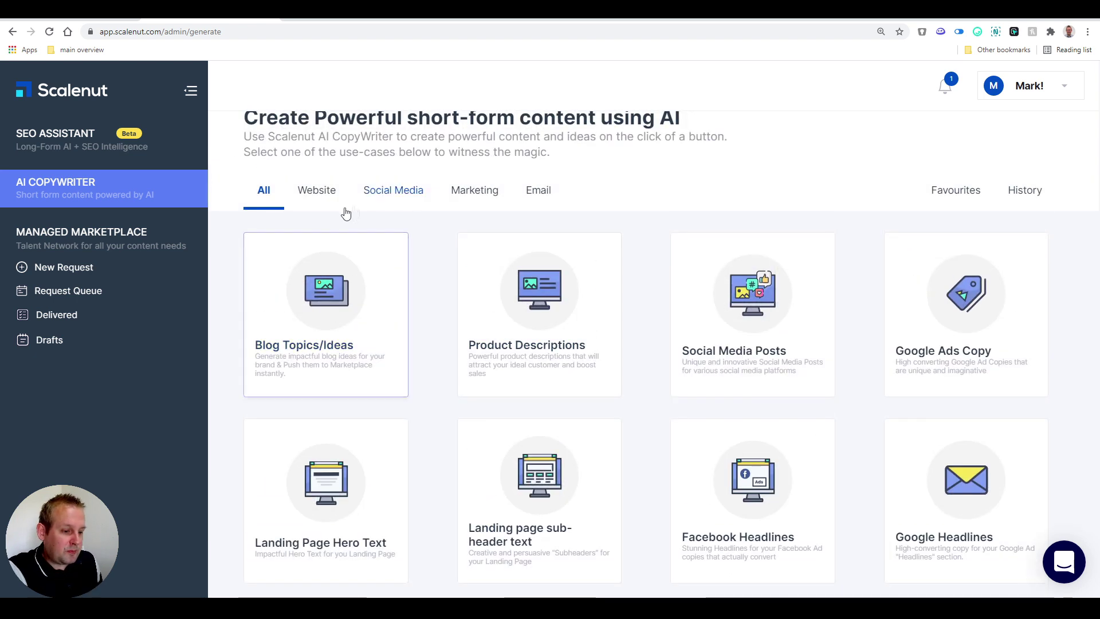
pyautogui.scroll(-1, 331, 382)
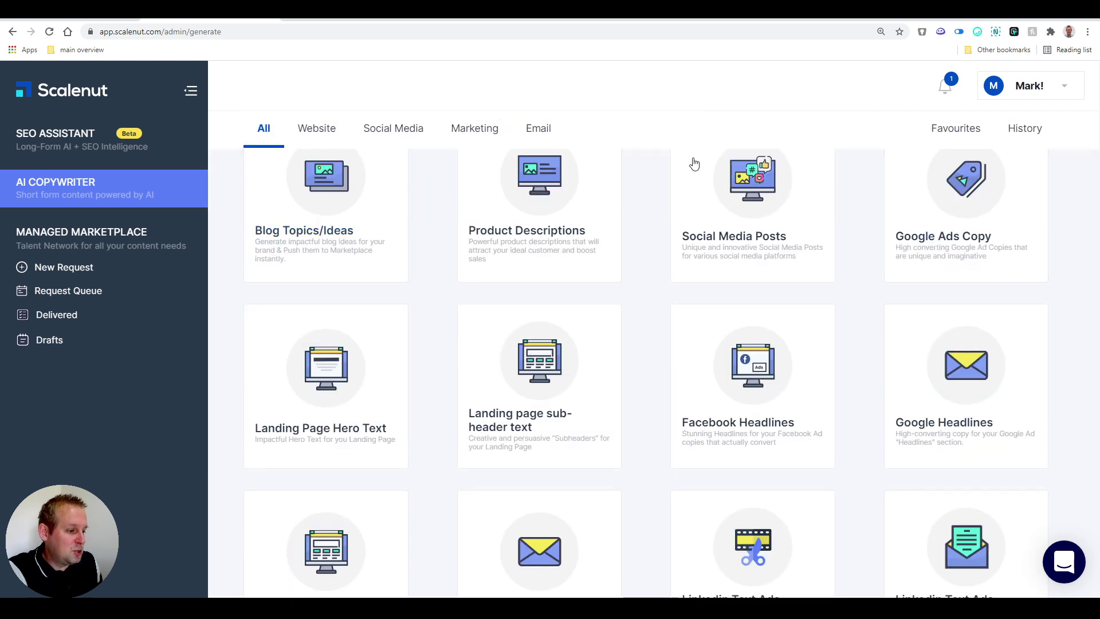
# Open the Social Media Posts template and start on its brand name field
pyautogui.click(729, 234)
pyautogui.click(565, 450)
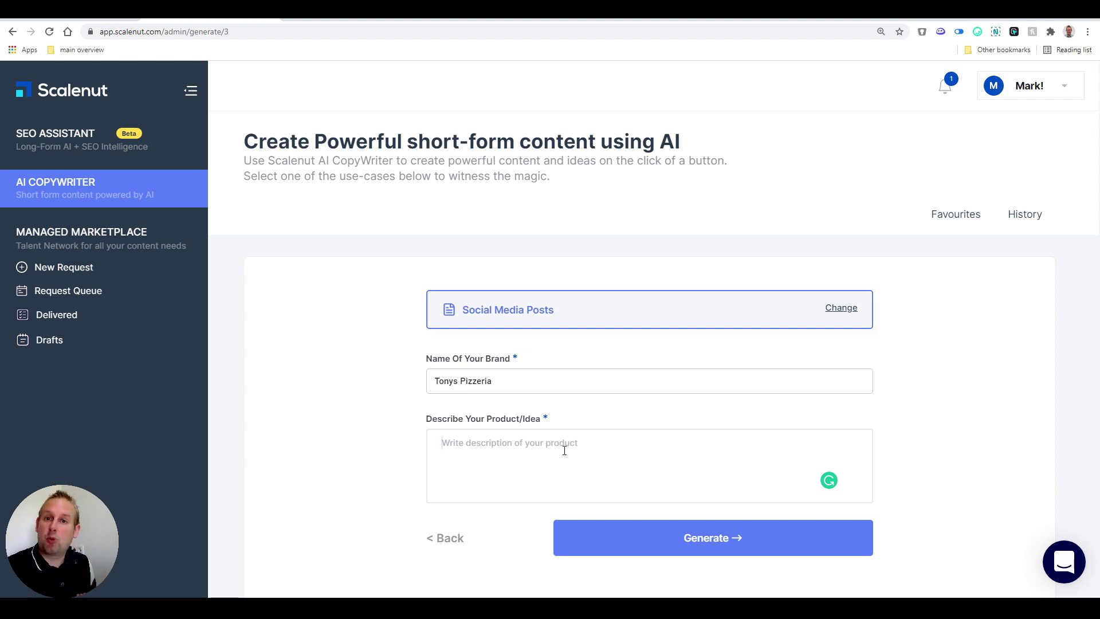
pyautogui.write('We just released our new pizza with amazing topping!')
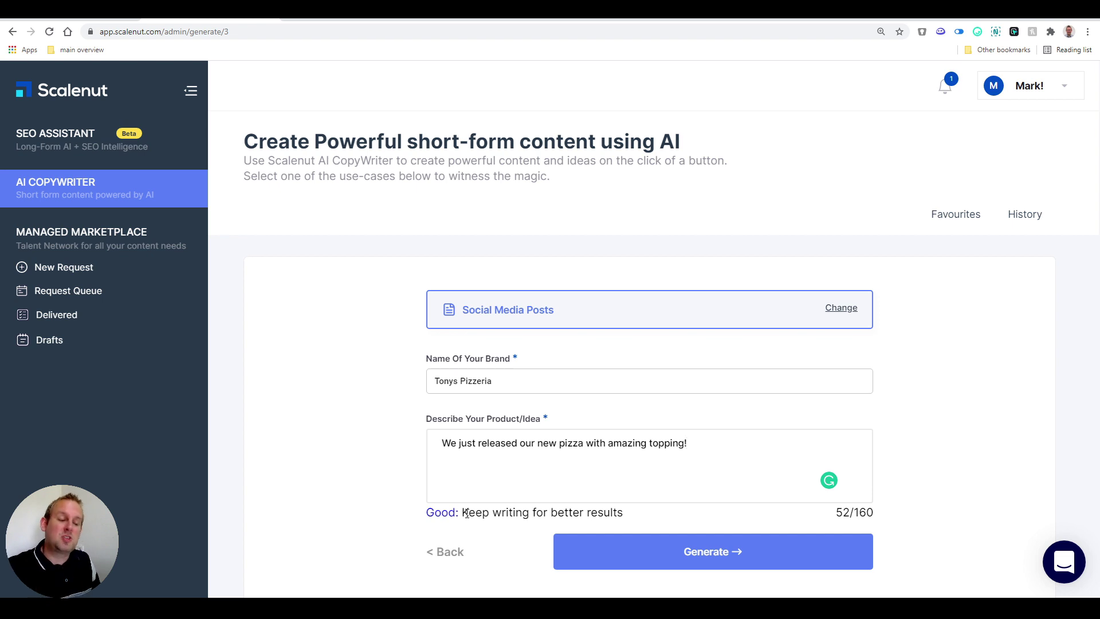
pyautogui.write(' jk')
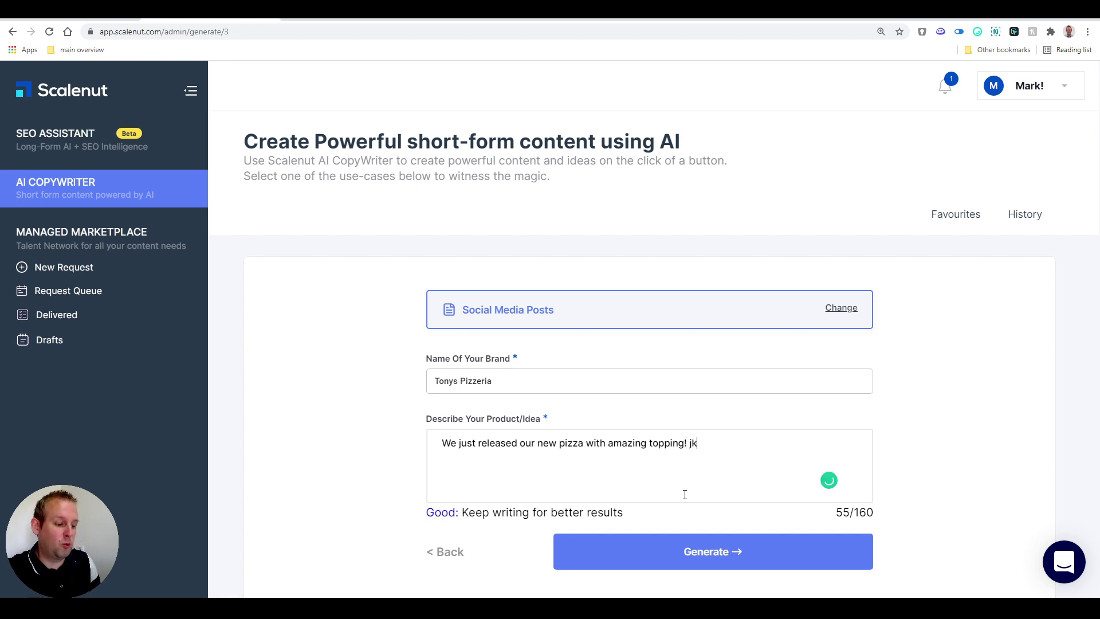
pyautogui.write('hkjfhdkjsfhk')
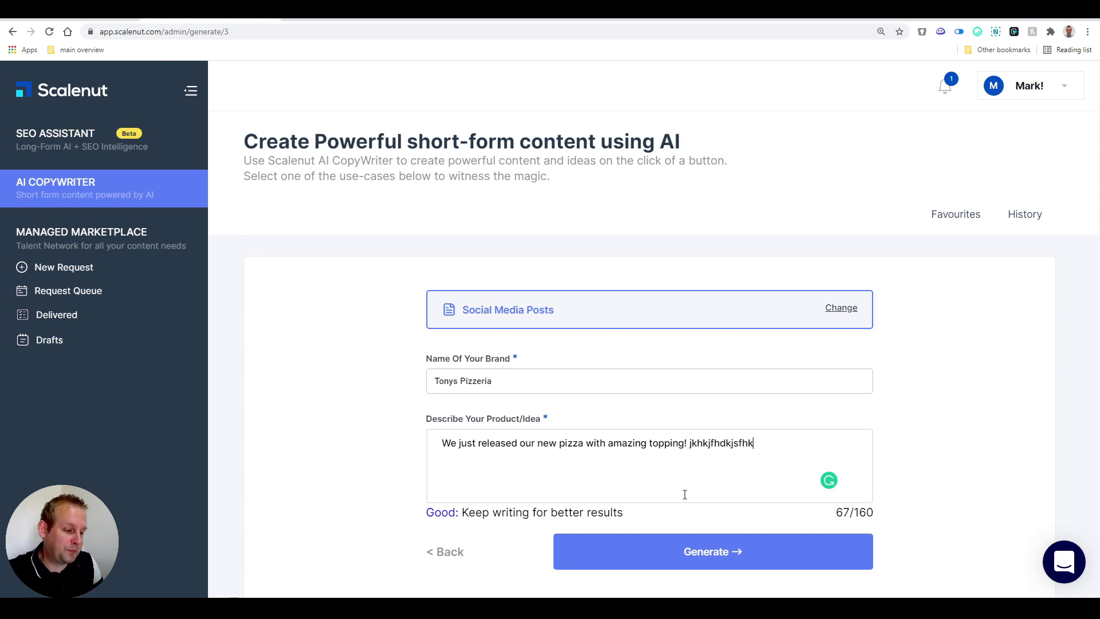
pyautogui.write('sjkfhsk')
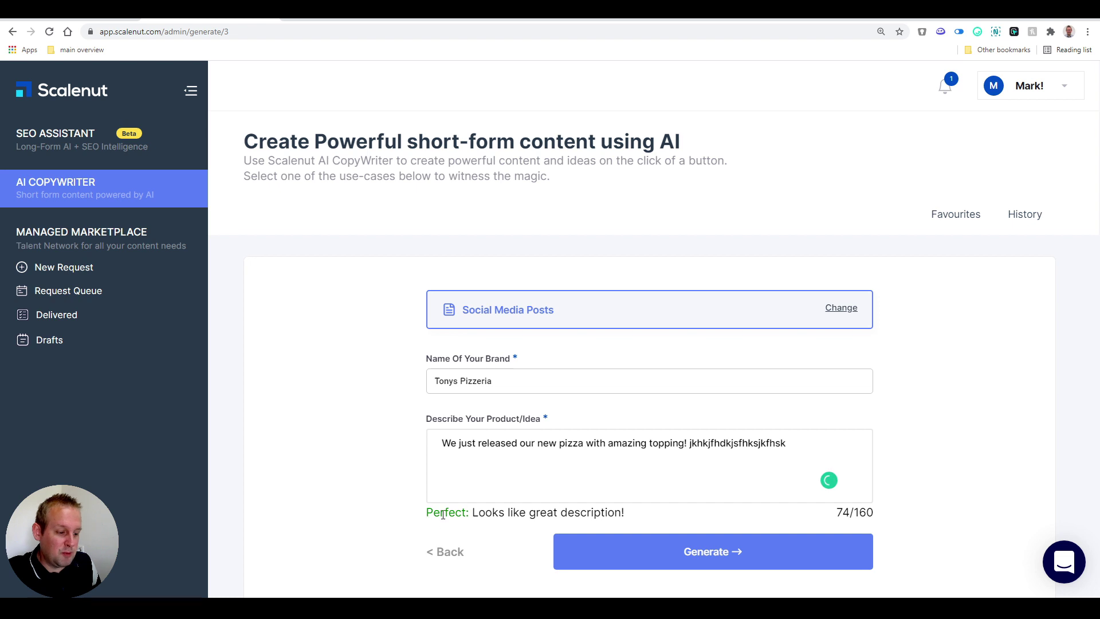
# Remove the stray gibberish word after 'amazing topping!' in the description
pyautogui.doubleClick(753, 442)
pyautogui.press('BackSpace')
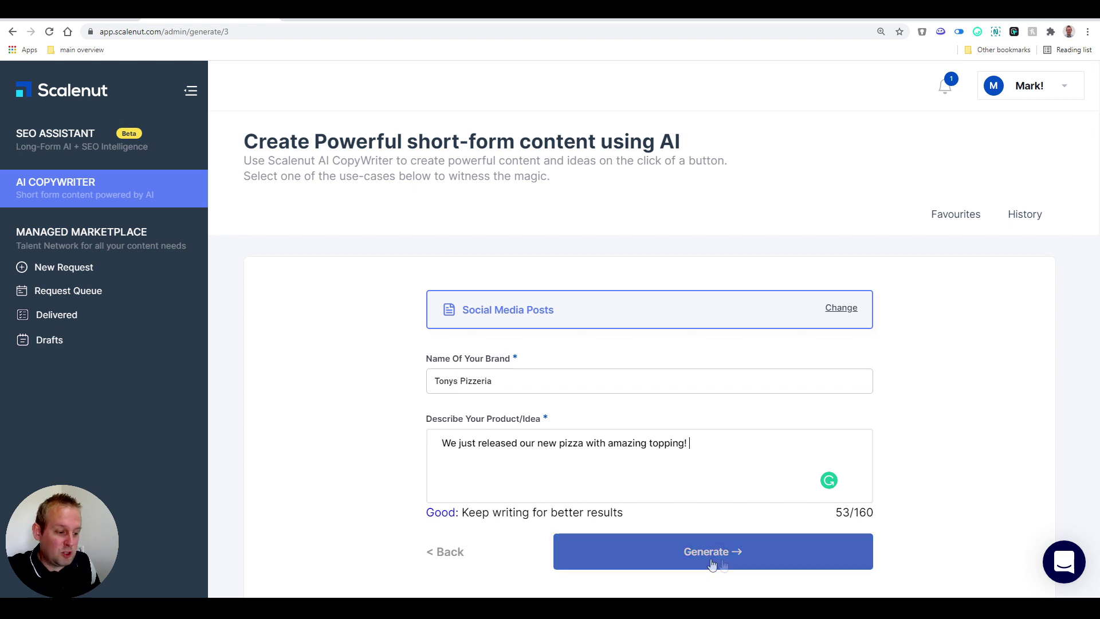
# Generate Tonys Pizzeria post suggestions and click into the last generated post
pyautogui.click(729, 551)
pyautogui.scroll(-1, 977, 434)
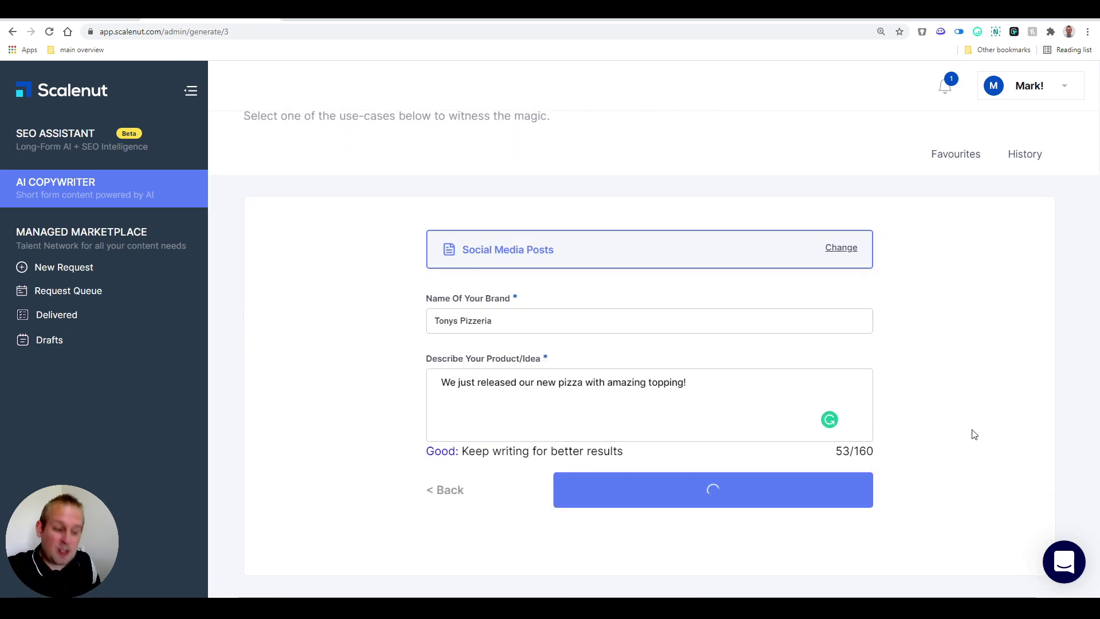
pyautogui.scroll(-2, 975, 434)
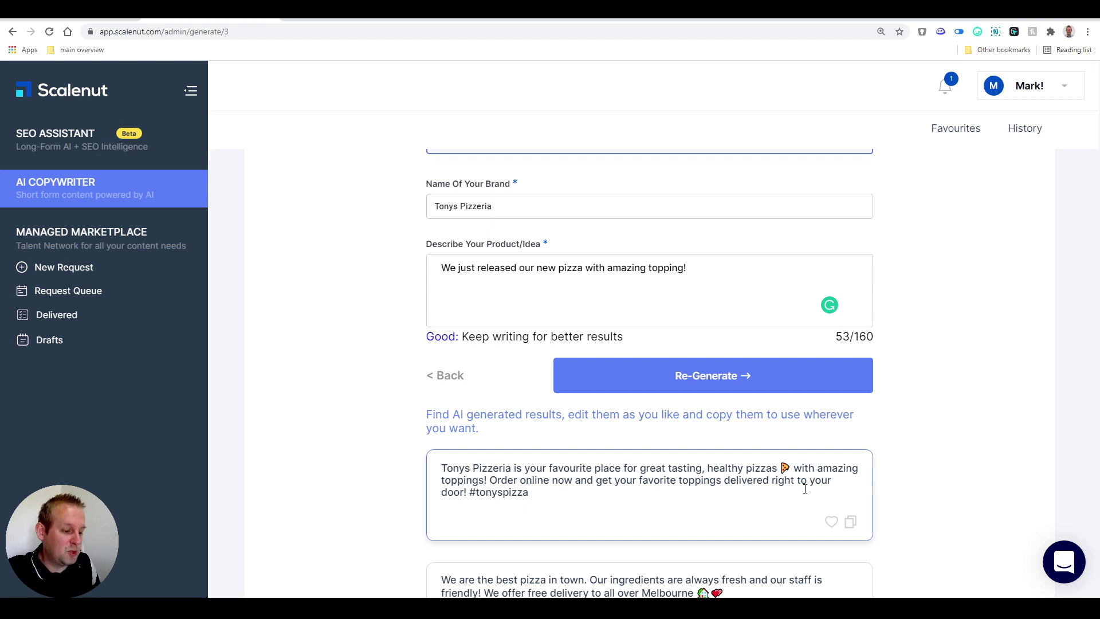
pyautogui.scroll(-6, 805, 489)
pyautogui.scroll(7, 804, 489)
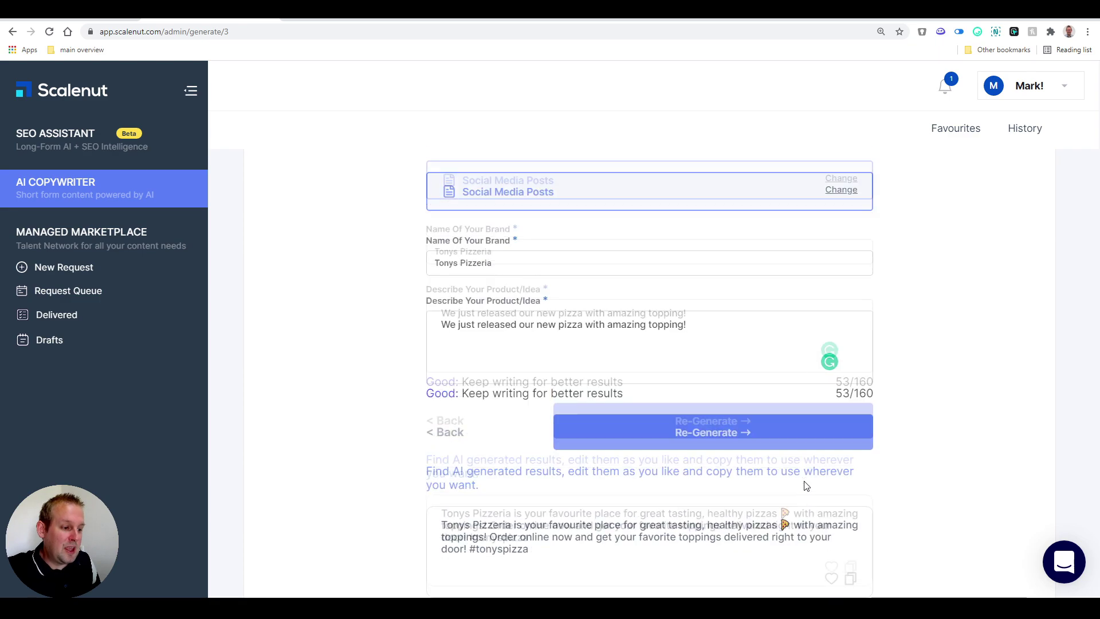
pyautogui.scroll(-5, 805, 487)
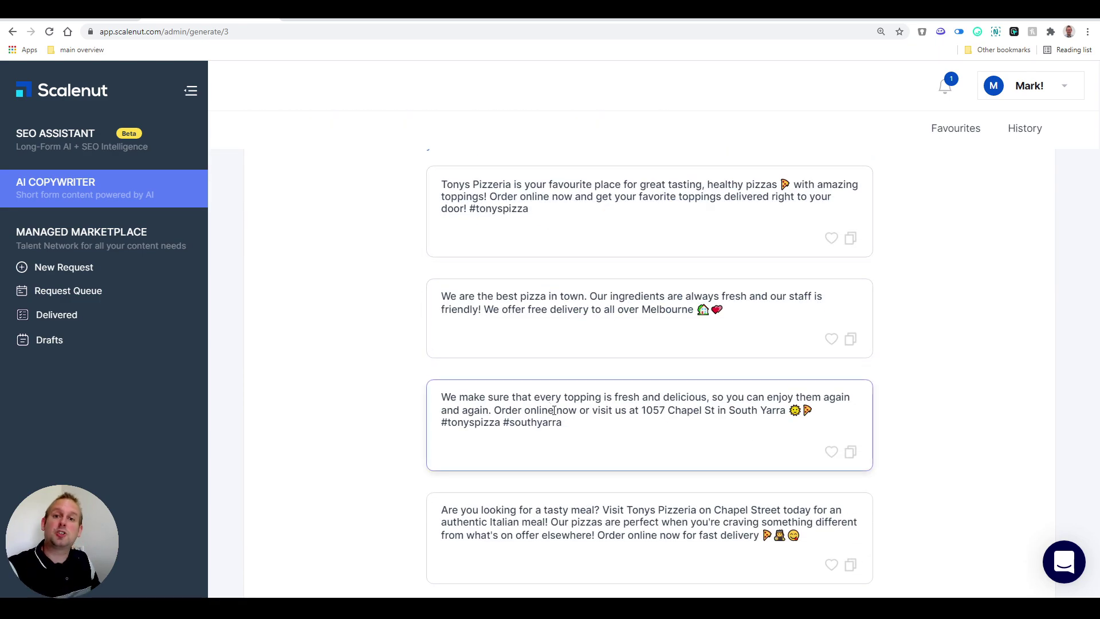
pyautogui.scroll(-1, 568, 481)
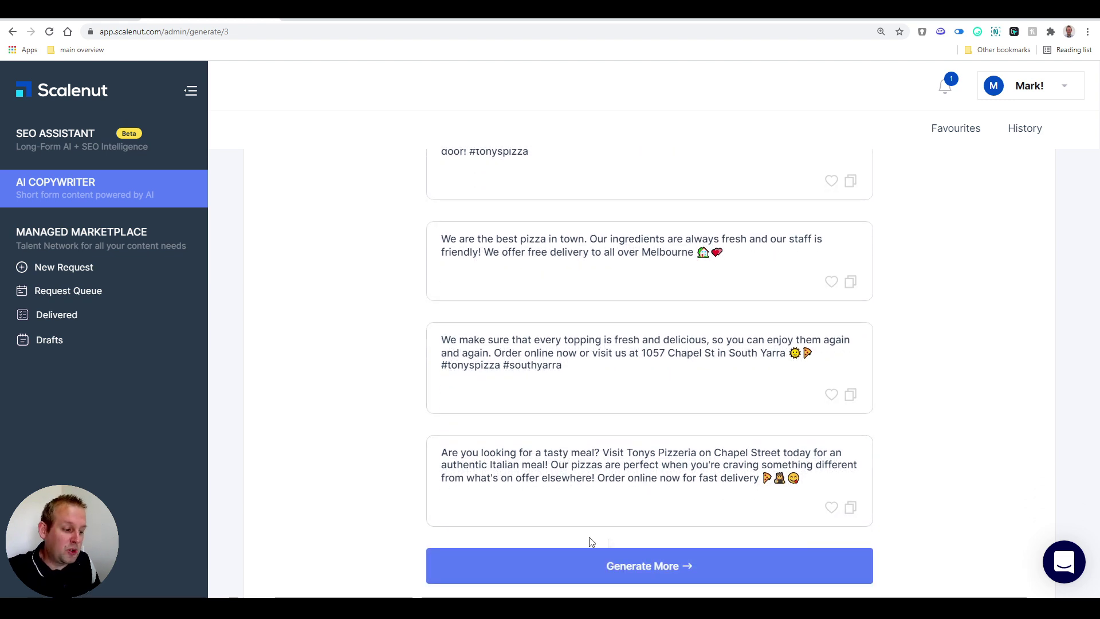
pyautogui.click(701, 472)
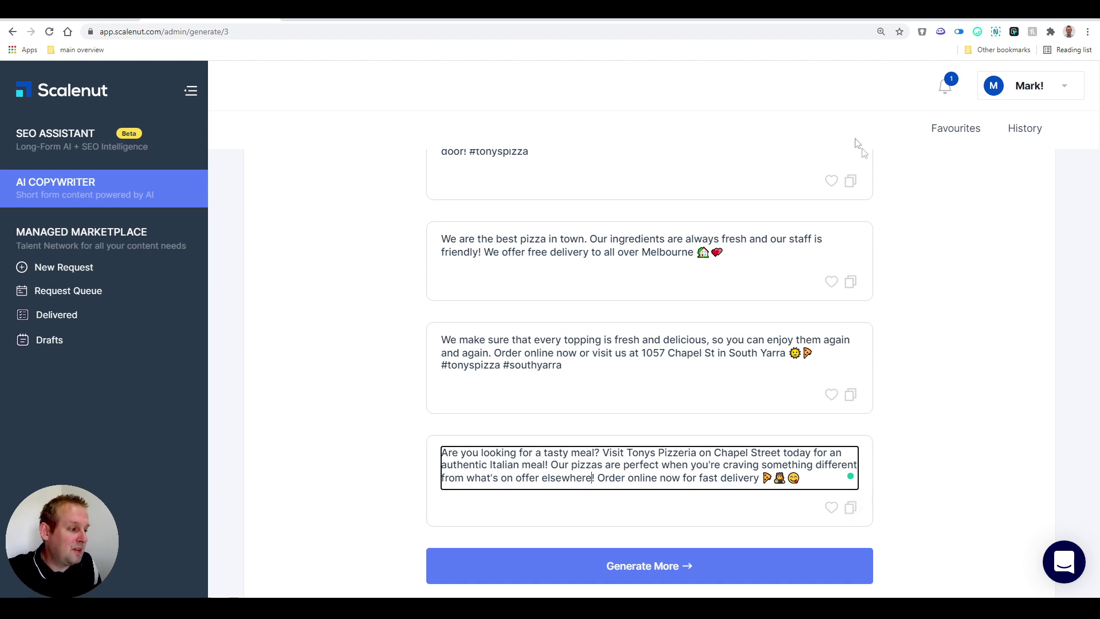
# View saved favourite copies, return to all templates, then go to SEO Assistant
pyautogui.click(968, 127)
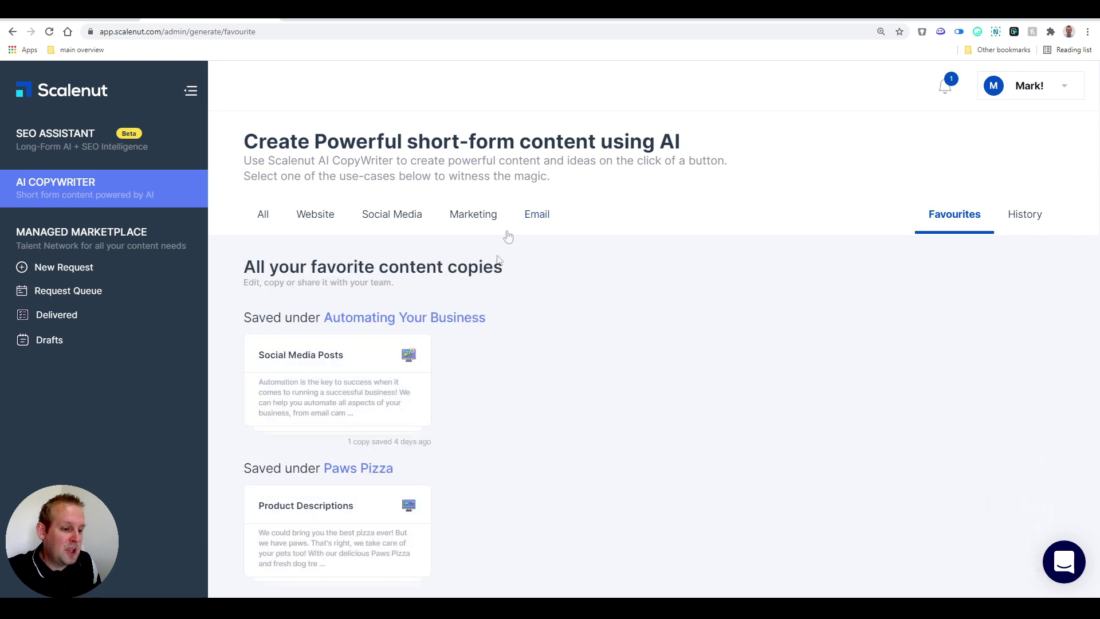
pyautogui.scroll(-2, 562, 314)
pyautogui.scroll(-1, 430, 387)
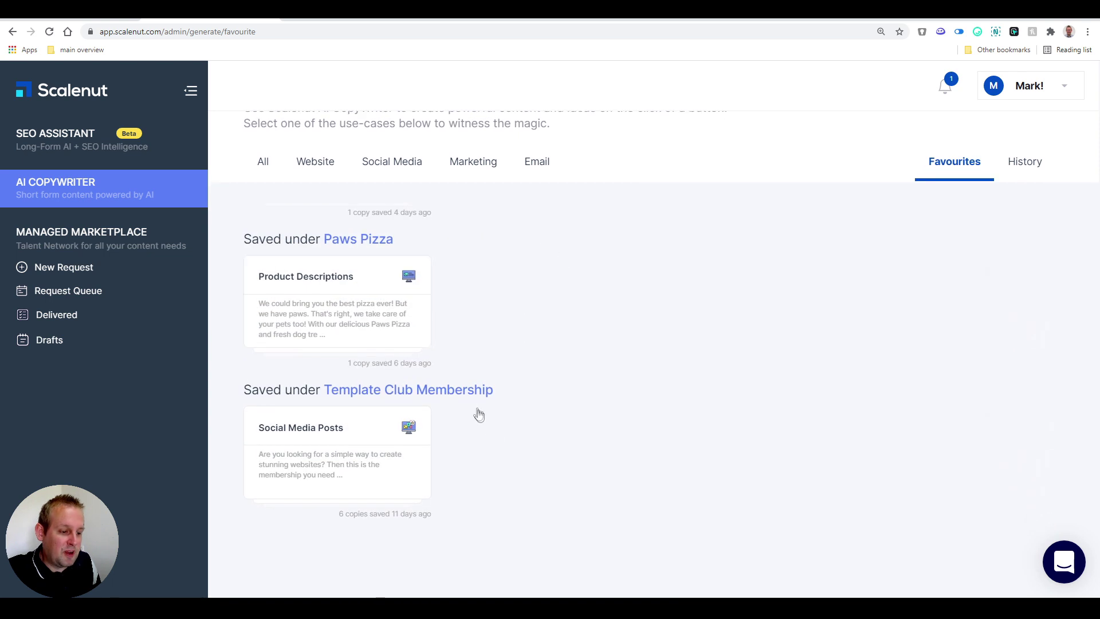
pyautogui.scroll(1, 474, 396)
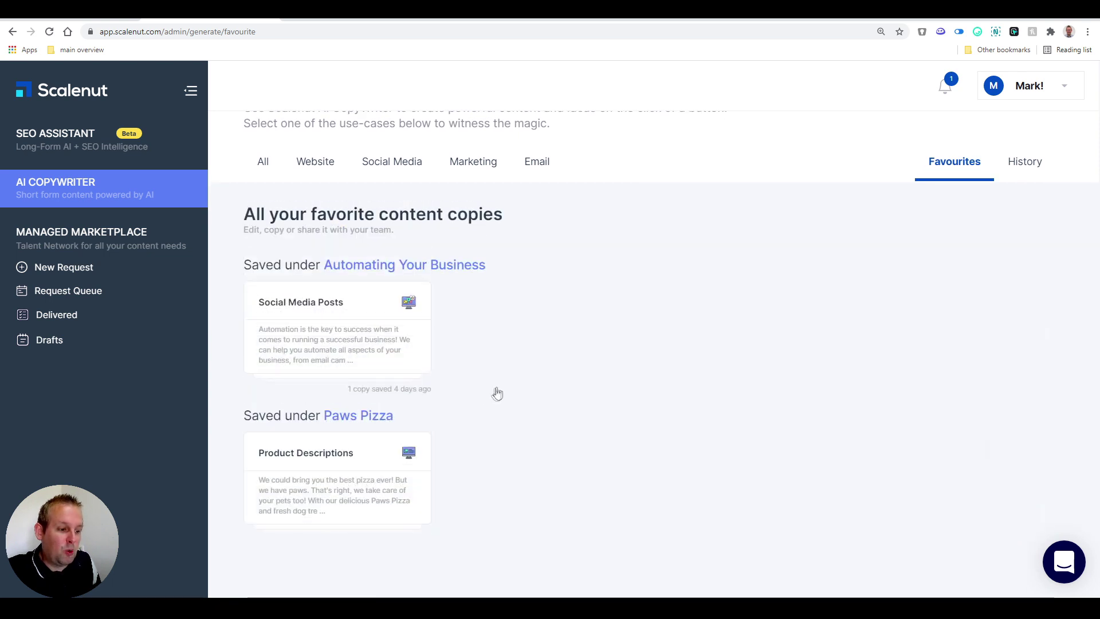
pyautogui.click(187, 186)
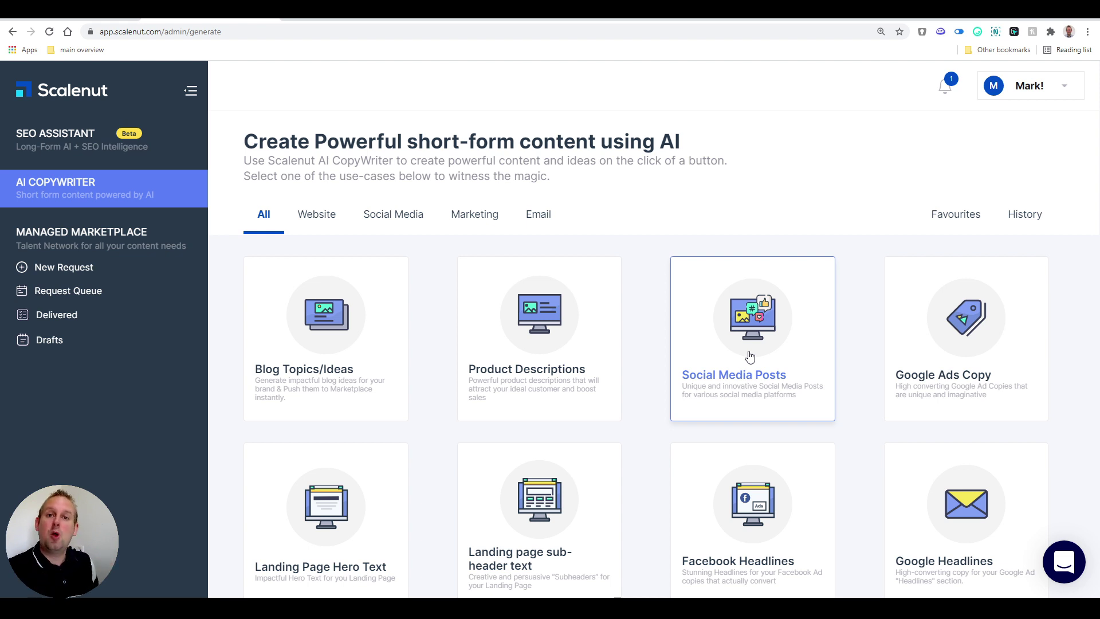
pyautogui.scroll(-5, 749, 355)
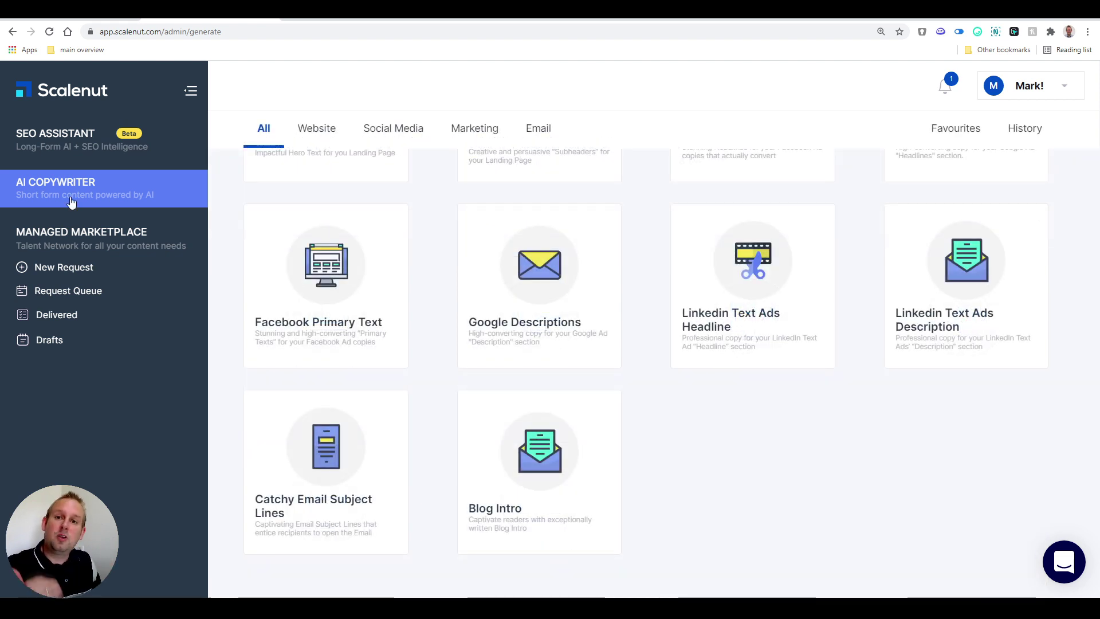
pyautogui.click(31, 138)
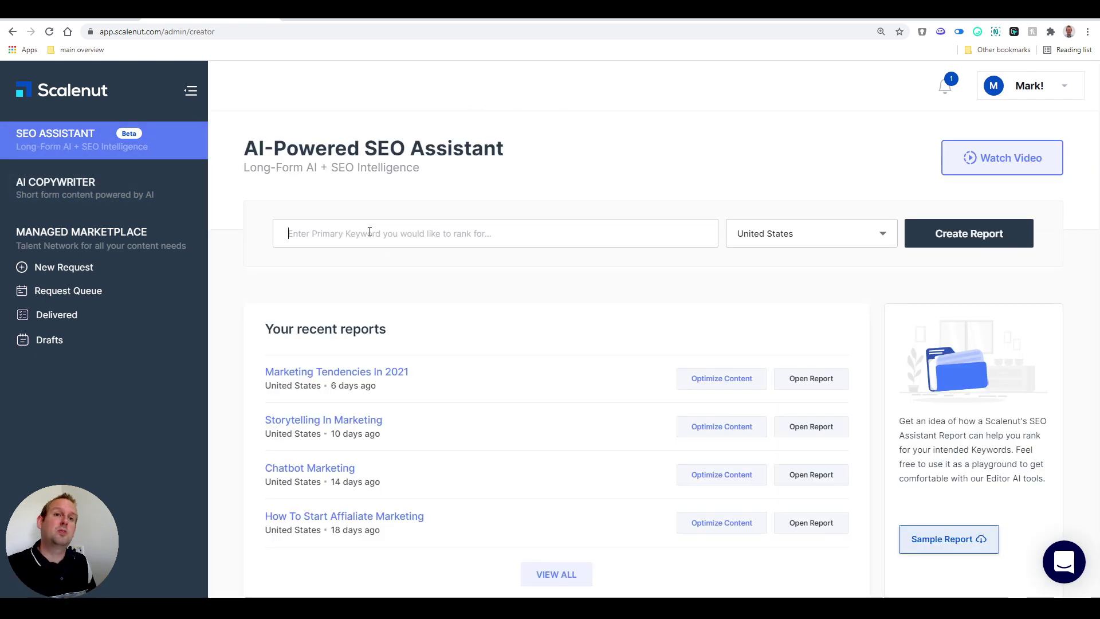
# Create a United States report for 'How to make a pizza' and open it
pyautogui.click(369, 233)
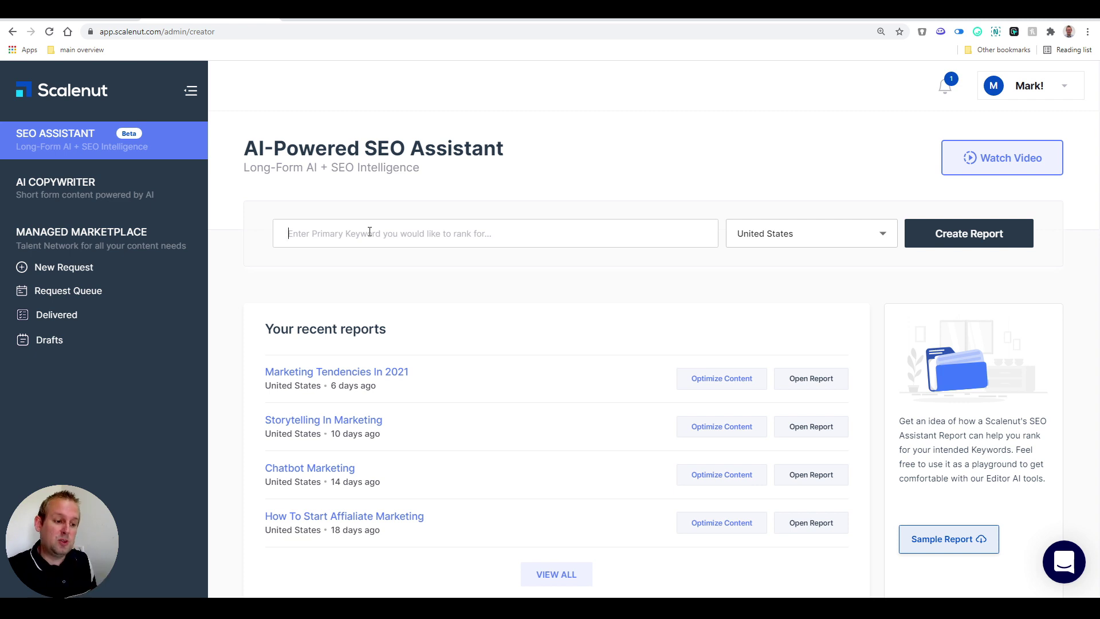
pyautogui.write('How to make a pizza')
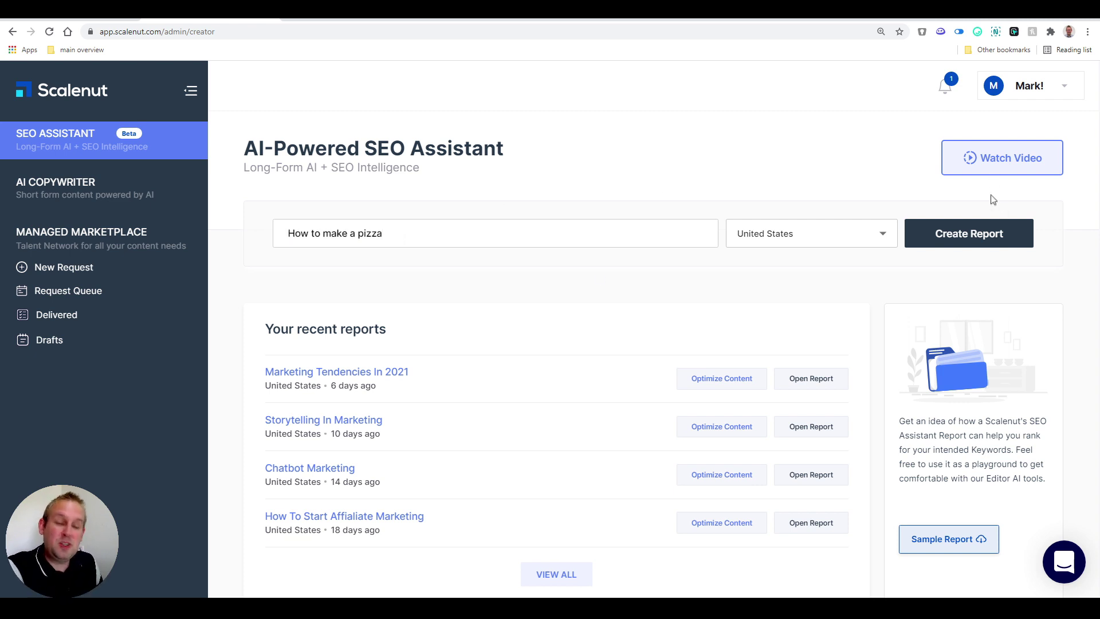
pyautogui.click(981, 234)
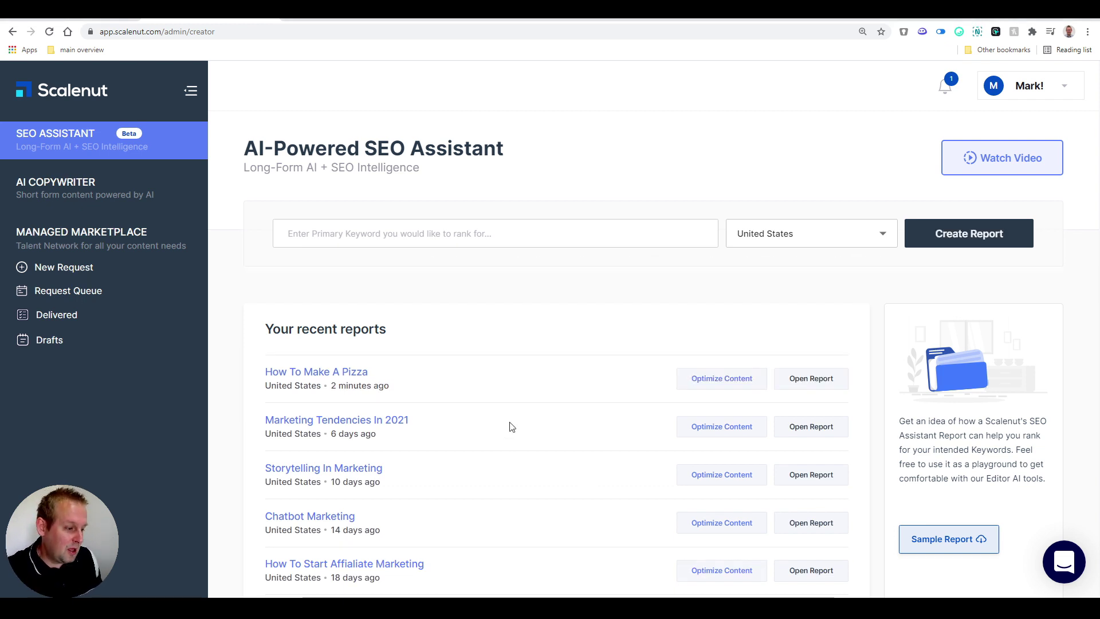
pyautogui.click(813, 379)
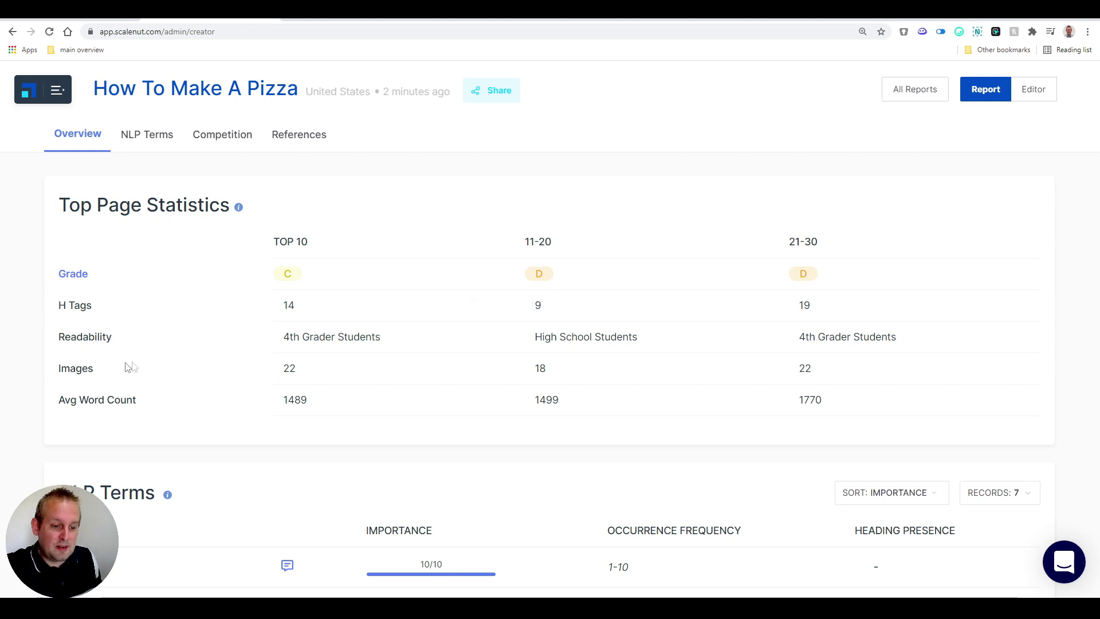
pyautogui.scroll(-2, 211, 418)
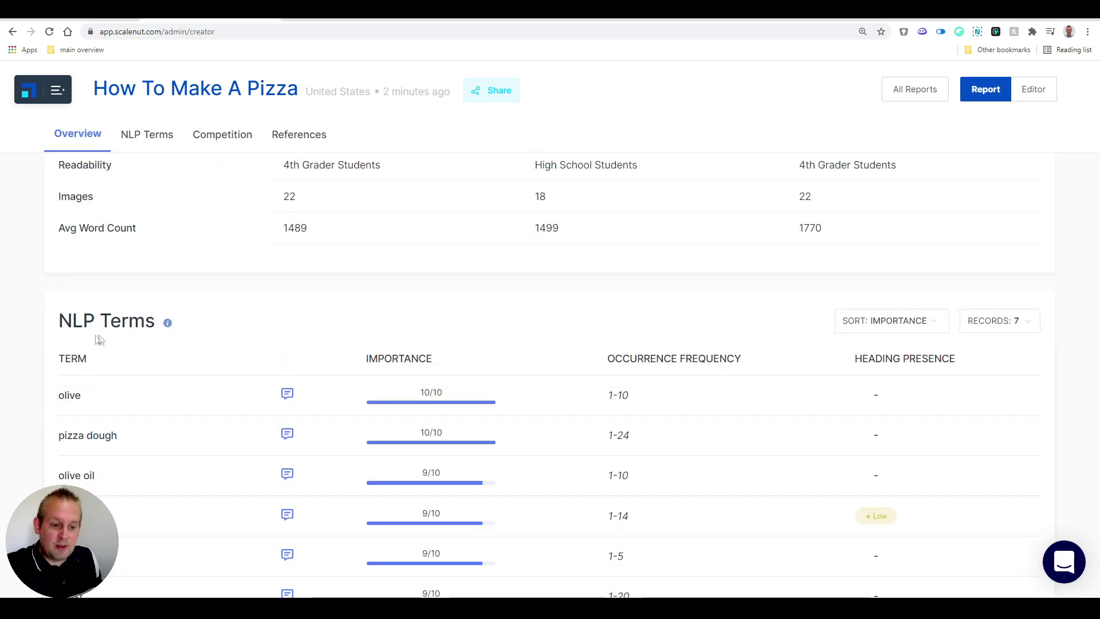
pyautogui.scroll(-2, 292, 359)
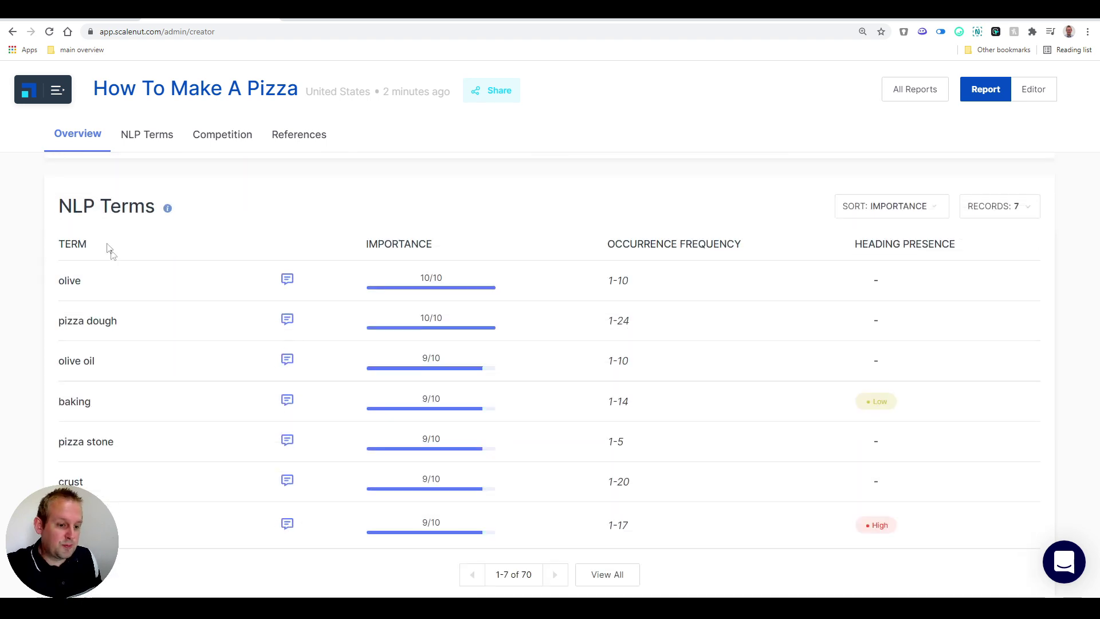
pyautogui.scroll(-5, 110, 249)
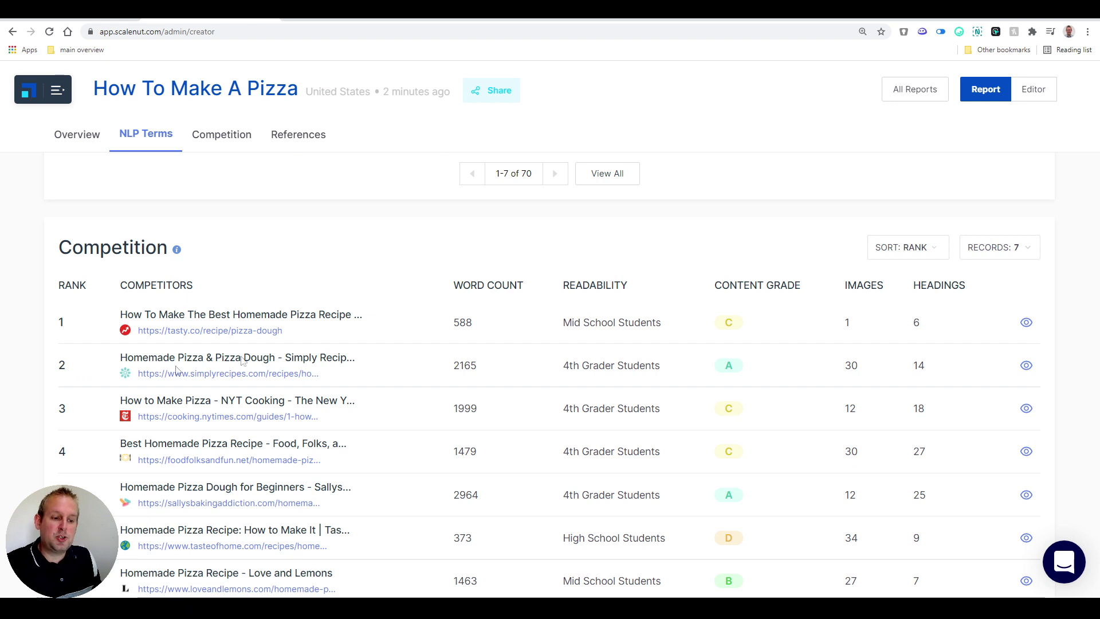
pyautogui.scroll(-1, 243, 361)
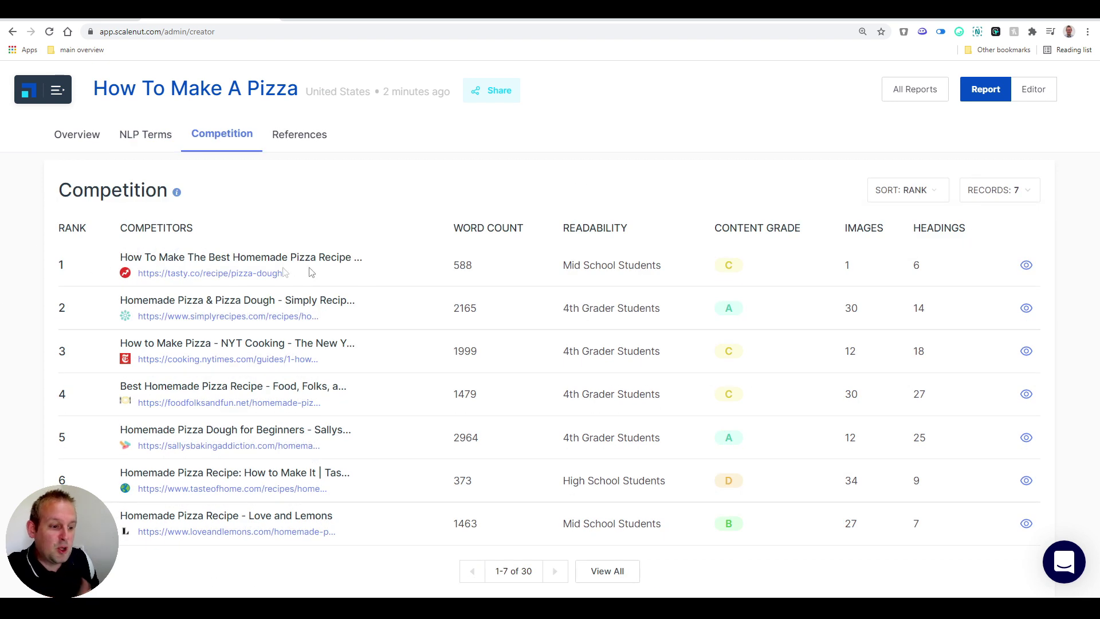
# Inspect the details of the top-ranked competitor page in the pizza report
pyautogui.click(1027, 264)
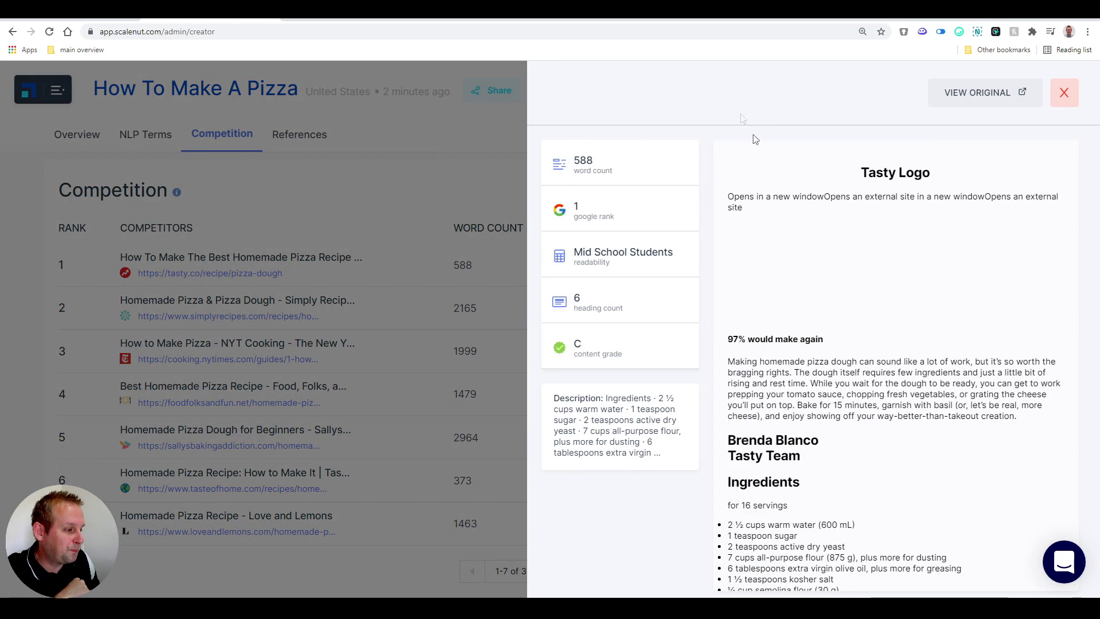
pyautogui.scroll(-2, 853, 346)
pyautogui.scroll(-2, 855, 297)
pyautogui.scroll(-3, 844, 360)
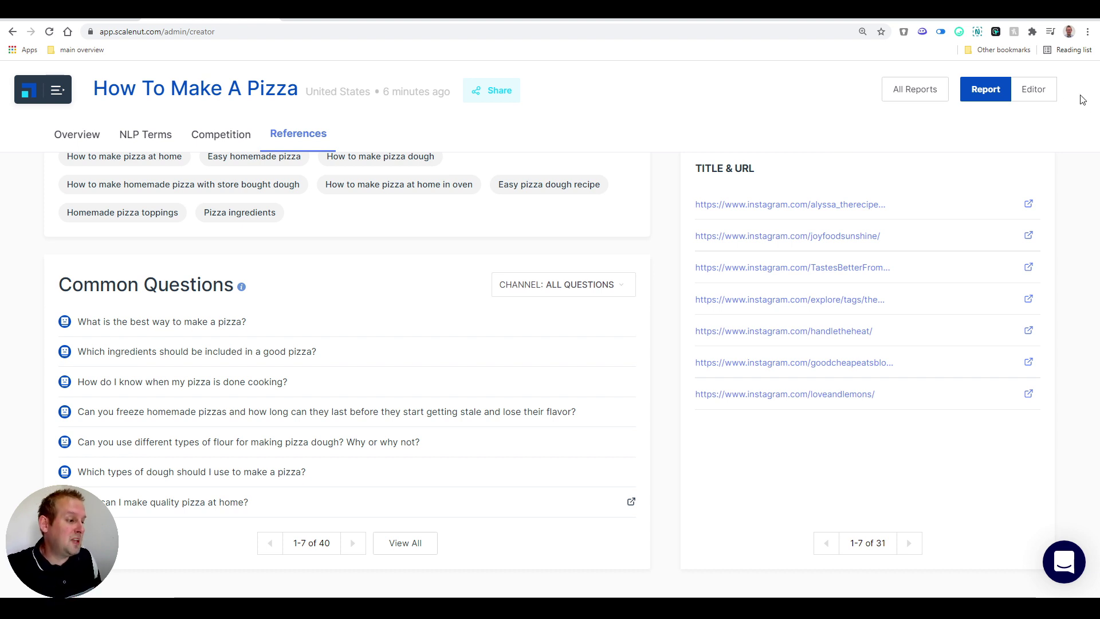
# Open the article editor and browse the Questions, Competition and NLP Terms panels
pyautogui.click(1030, 93)
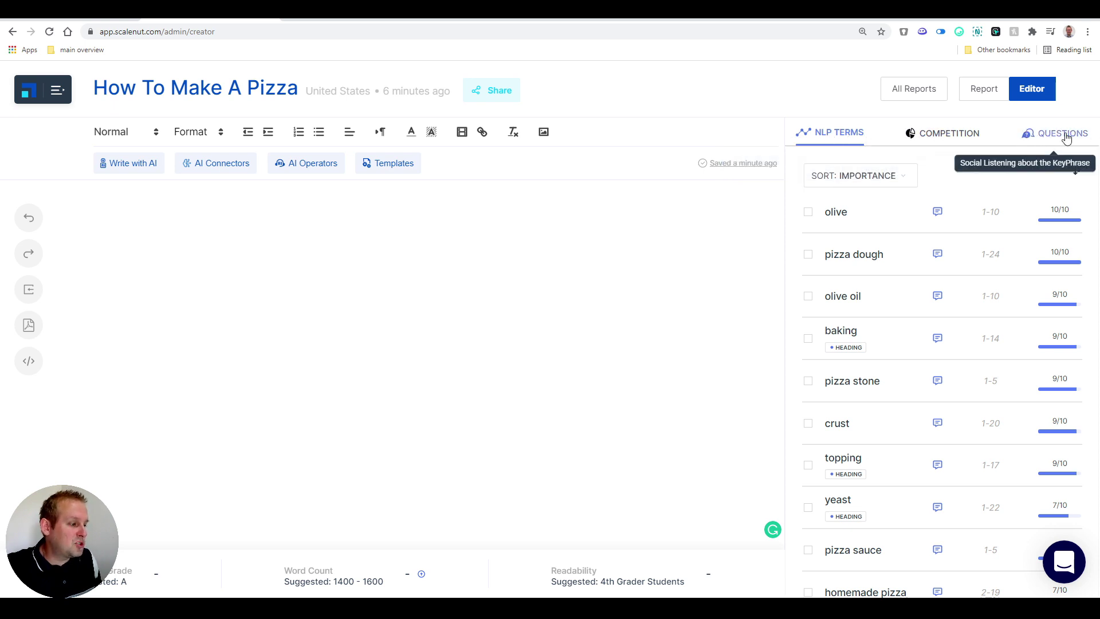
pyautogui.click(1045, 135)
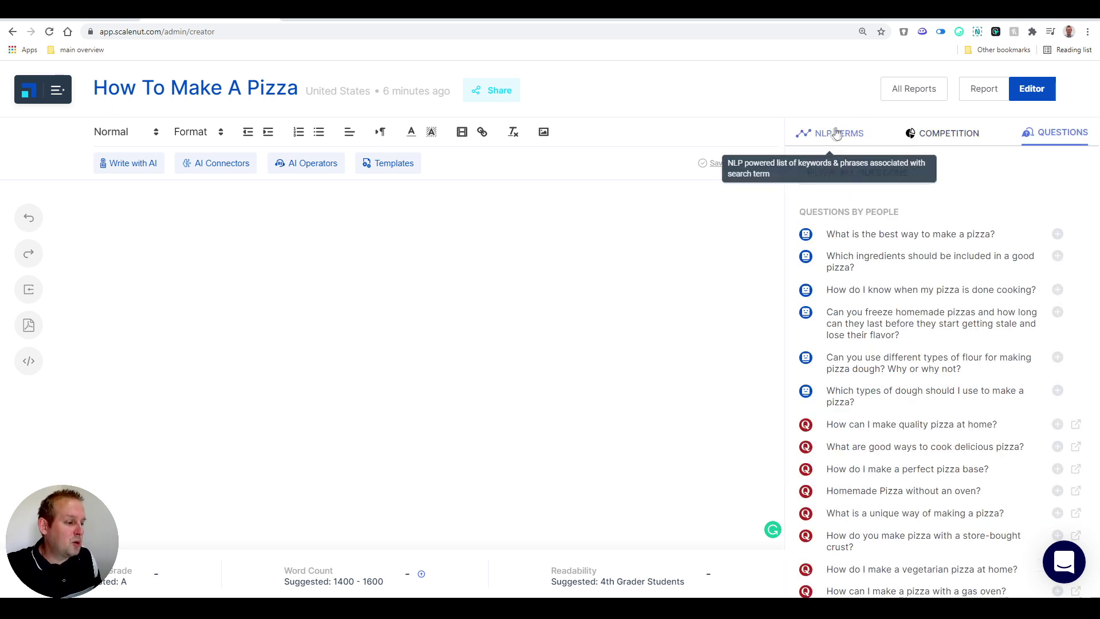
pyautogui.scroll(-2, 909, 250)
pyautogui.scroll(-2, 909, 303)
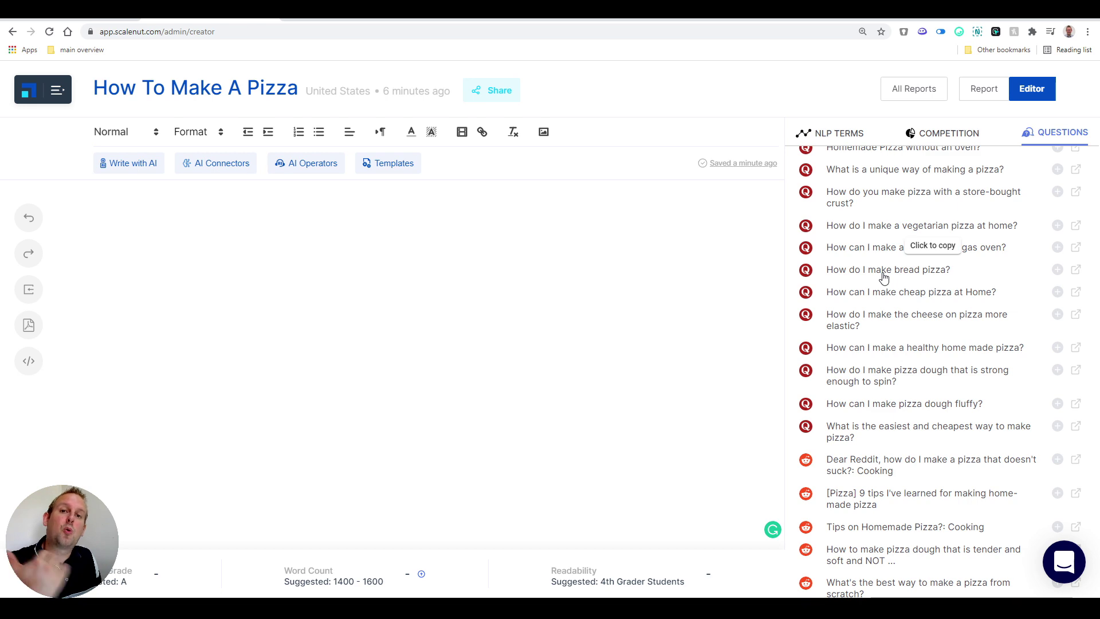
pyautogui.scroll(5, 883, 275)
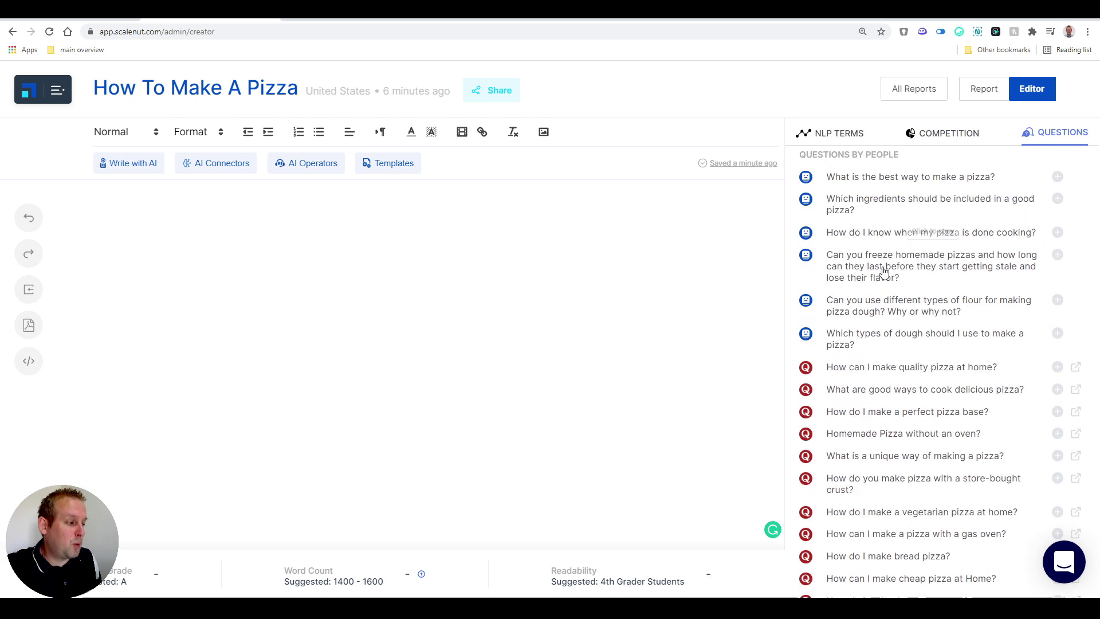
pyautogui.click(945, 140)
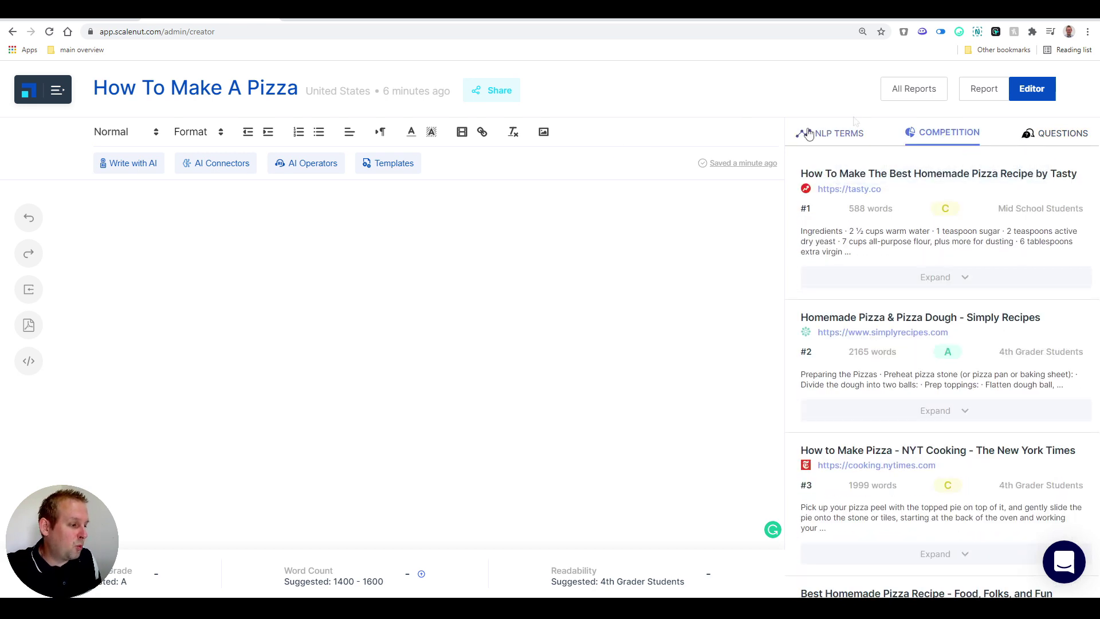
pyautogui.click(836, 138)
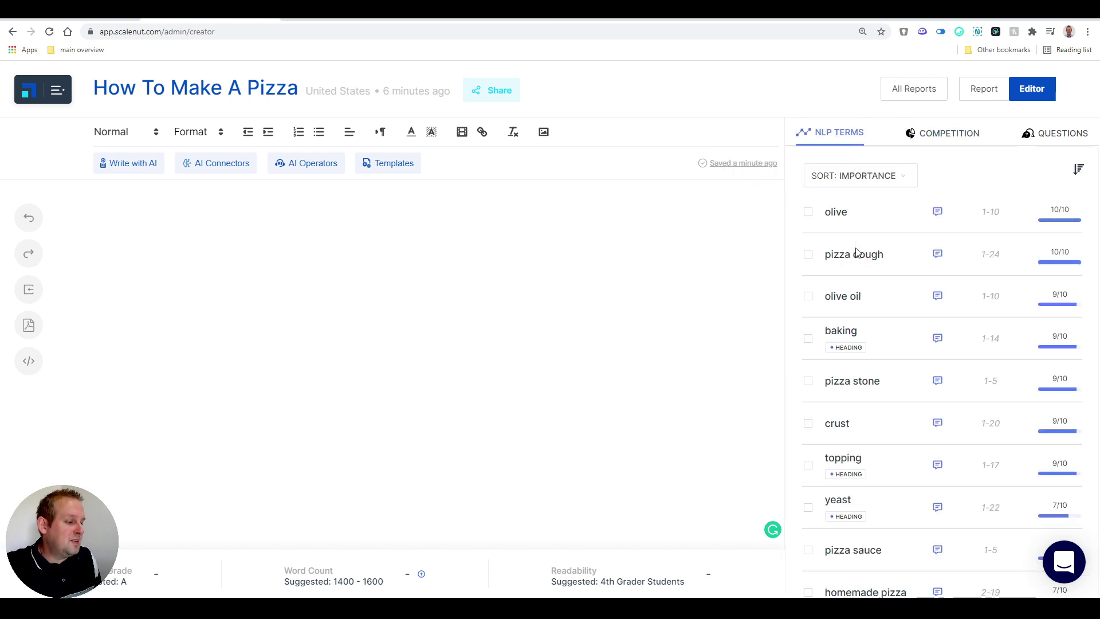
pyautogui.scroll(-2, 857, 294)
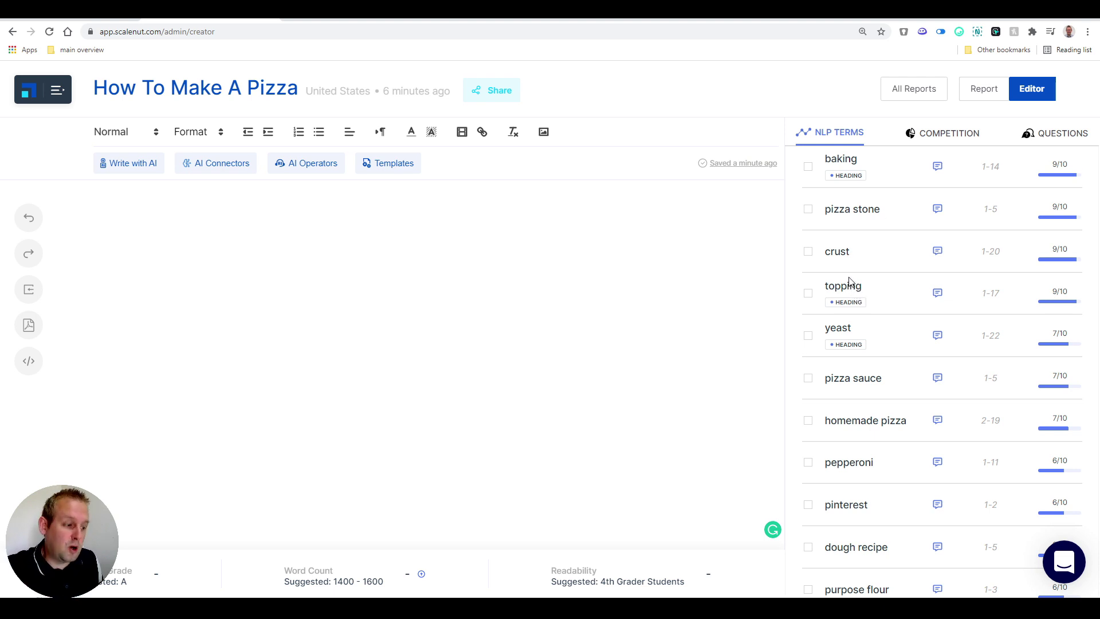
pyautogui.scroll(2, 849, 284)
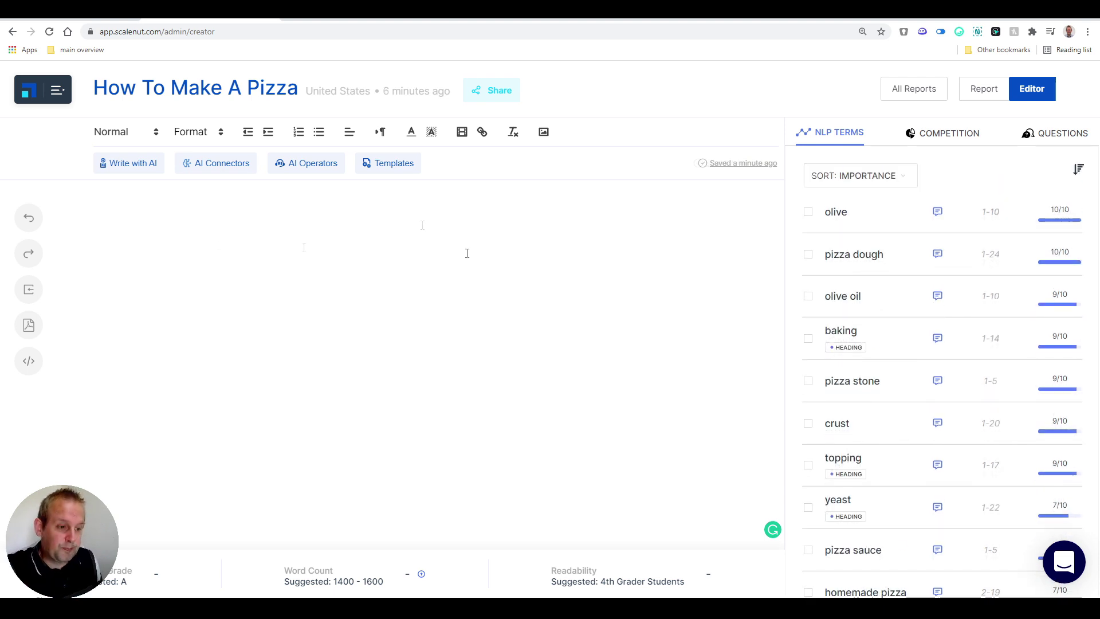
# Generate Introduction Paragraph options for the pizza topic and insert the first one
pyautogui.click(422, 225)
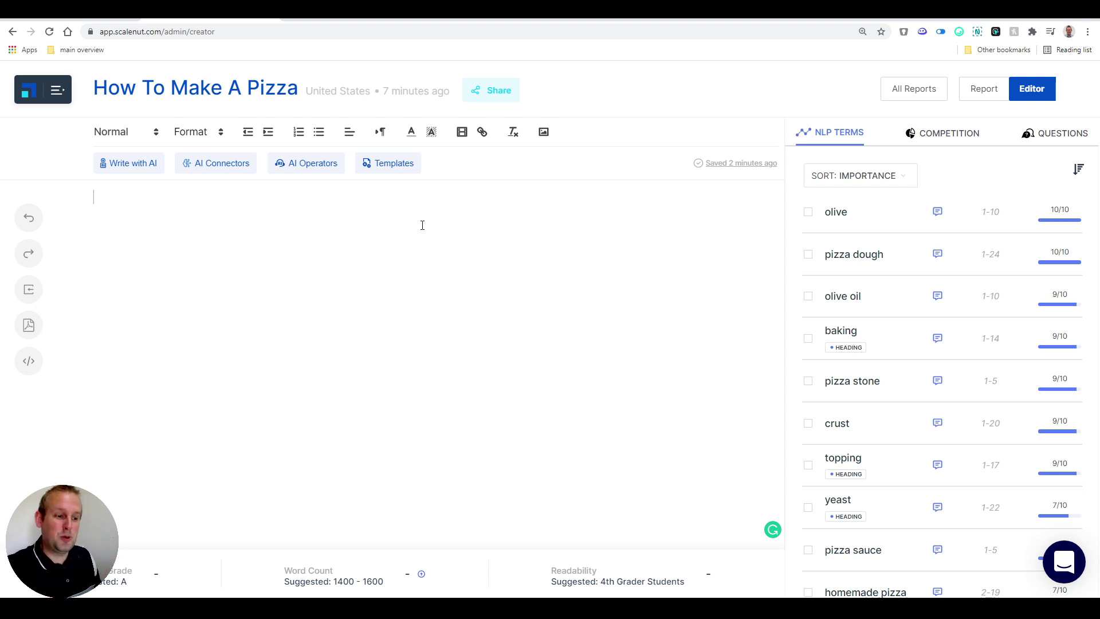
pyautogui.click(400, 173)
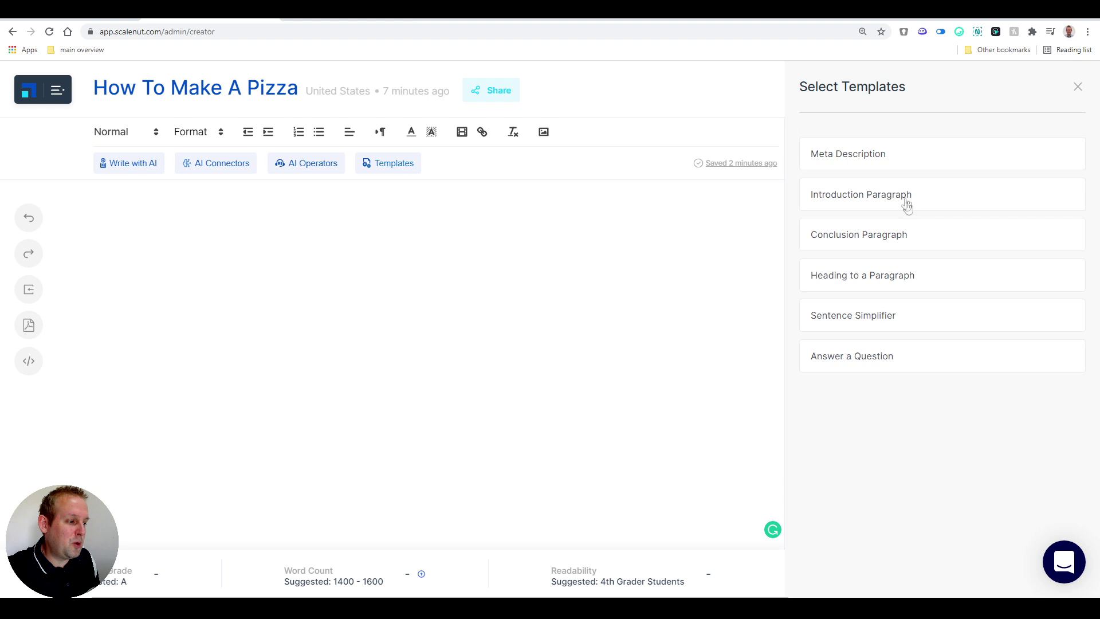
pyautogui.click(831, 200)
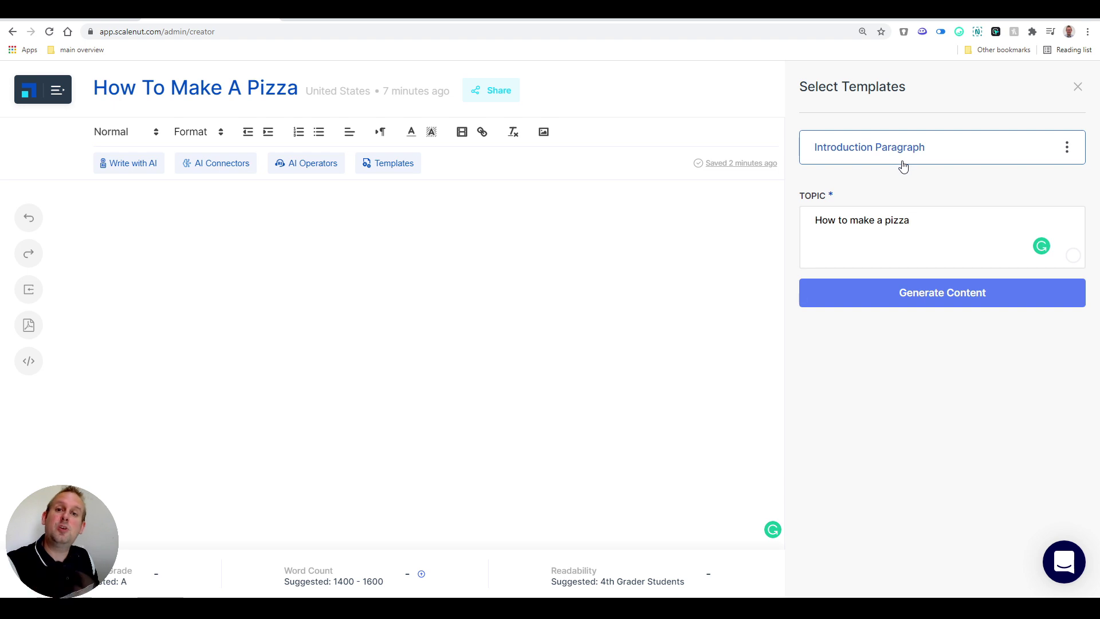
pyautogui.click(937, 293)
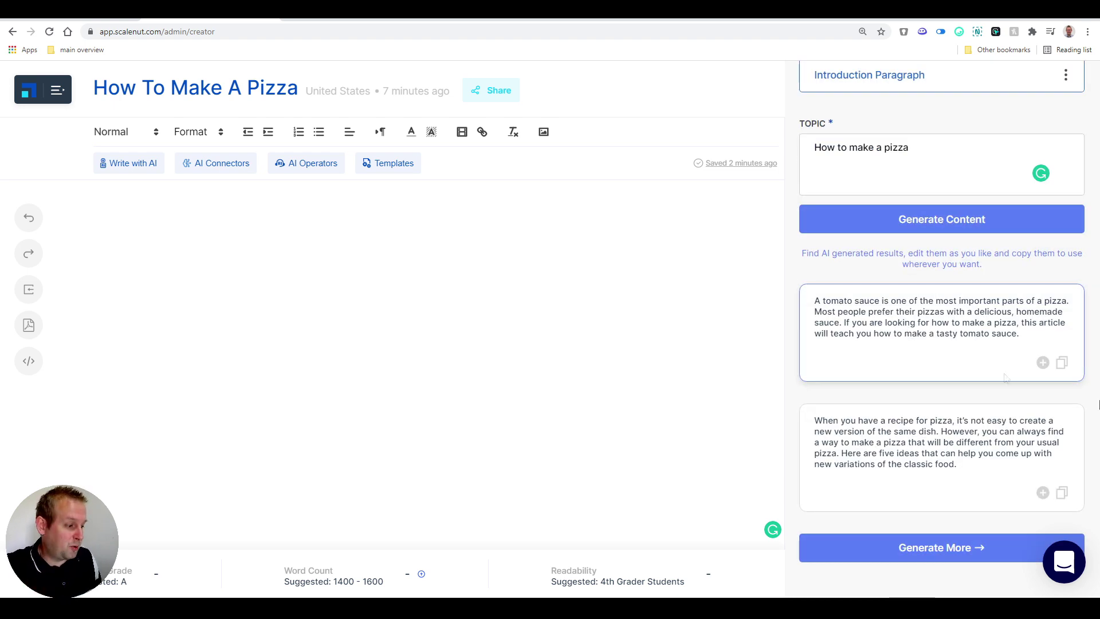
pyautogui.click(1043, 363)
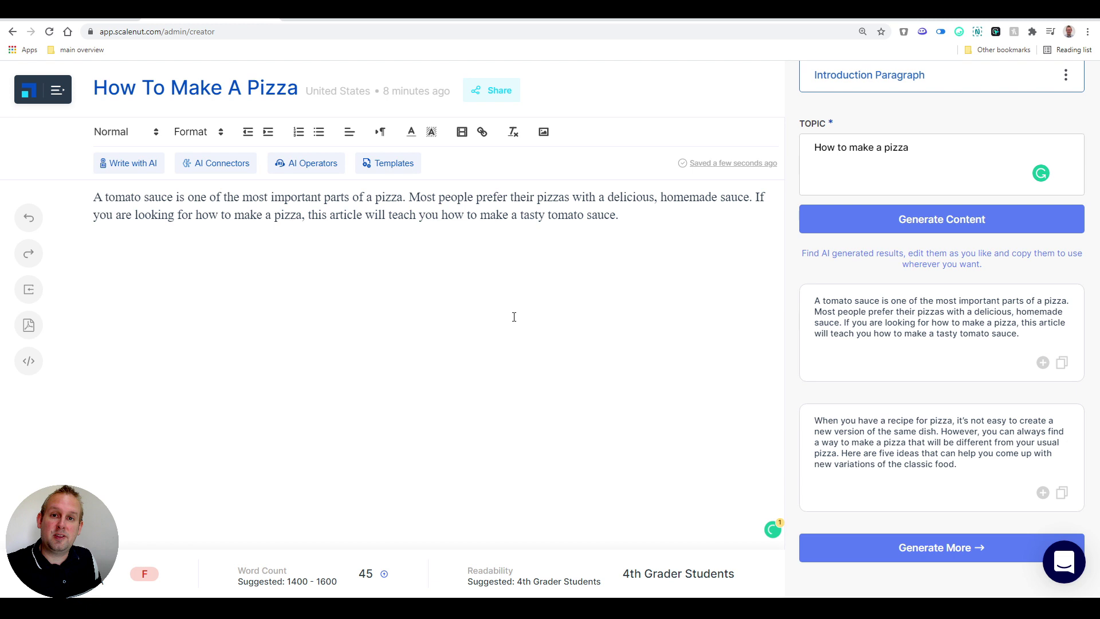
# Swap the tomato sauce paragraph for the pizza-popularity introduction from additional results
pyautogui.moveTo(673, 235); pyautogui.dragTo(26, 204)
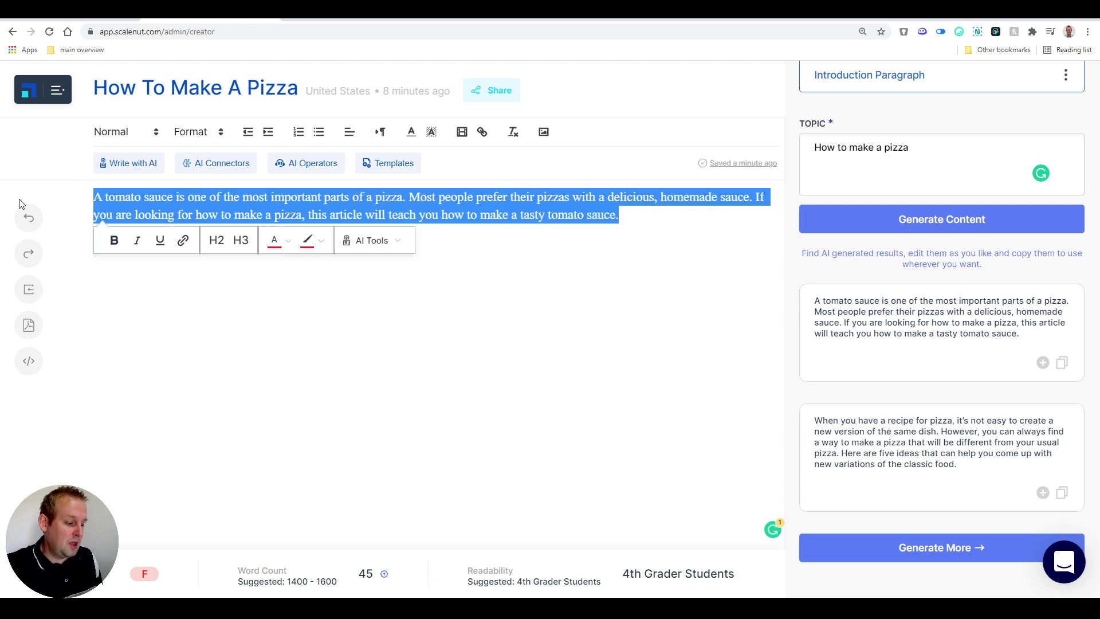
pyautogui.press('BackSpace')
pyautogui.click(917, 551)
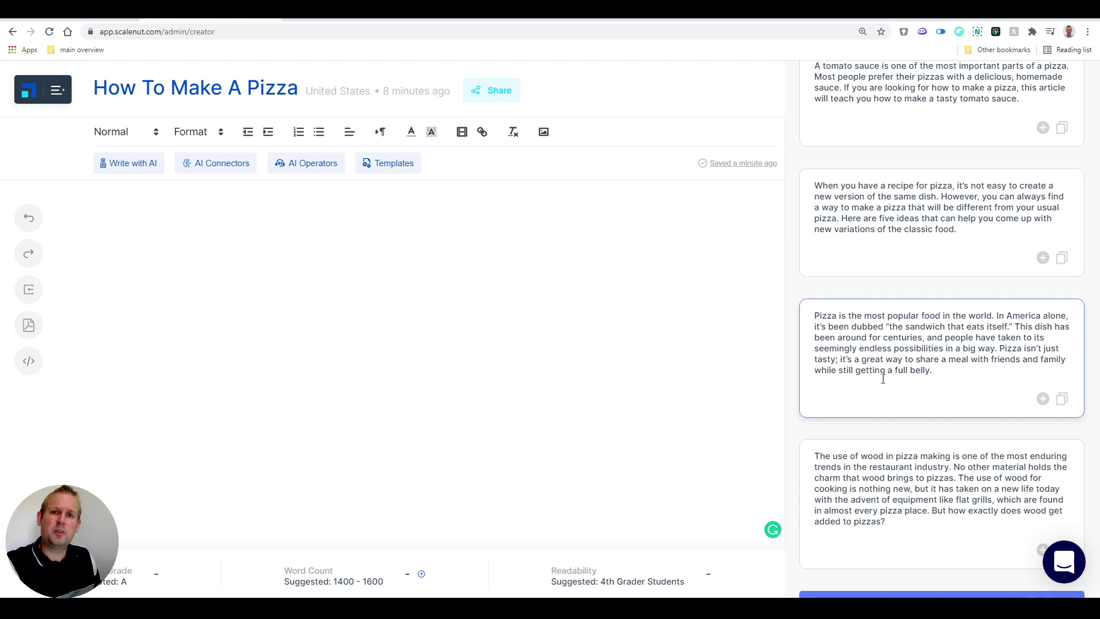
pyautogui.scroll(-1, 883, 378)
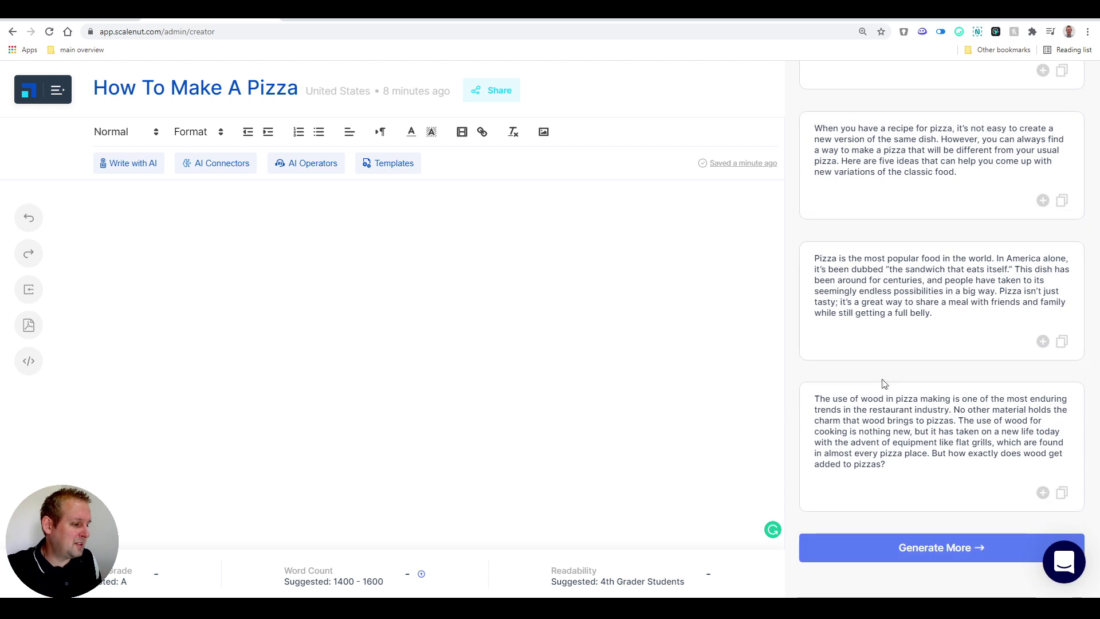
pyautogui.click(1042, 343)
# Add 'What are the ingredients needed for pizza?' as an H2, then start a new line
pyautogui.press('Return')
pyautogui.write('What are the ingredients needed for pizza?')
pyautogui.hotkey('shift', 'Home')
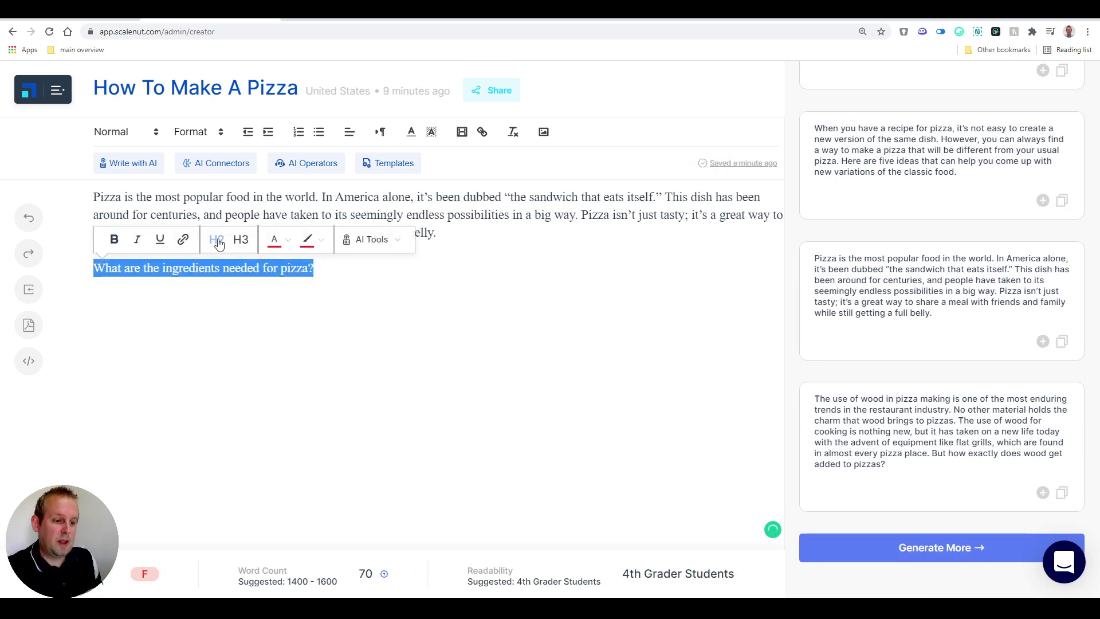
pyautogui.click(218, 241)
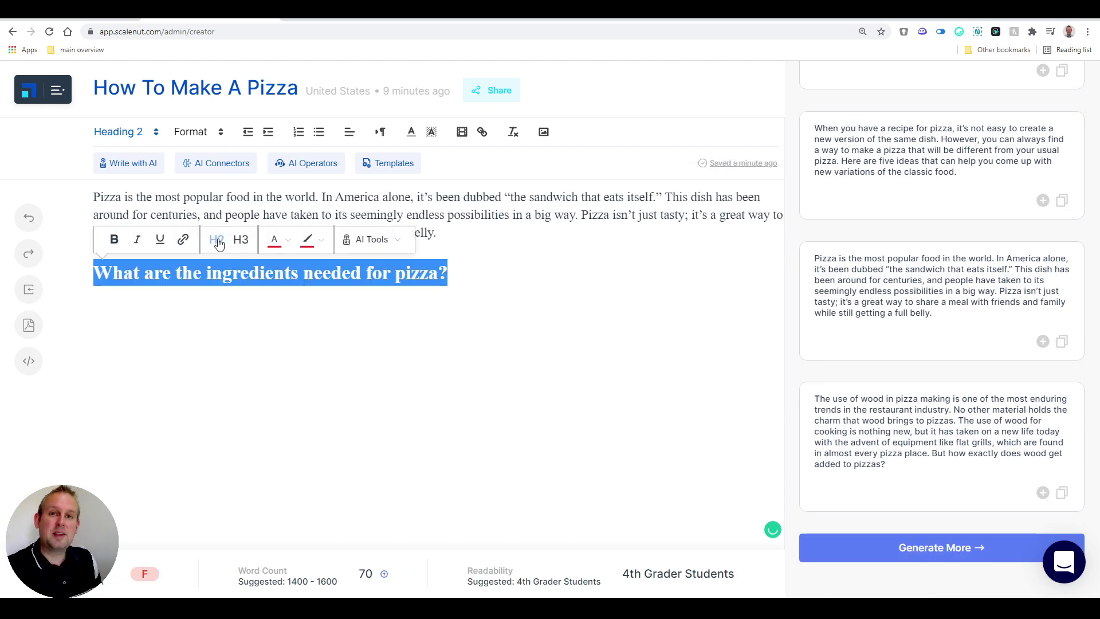
pyautogui.click(465, 275)
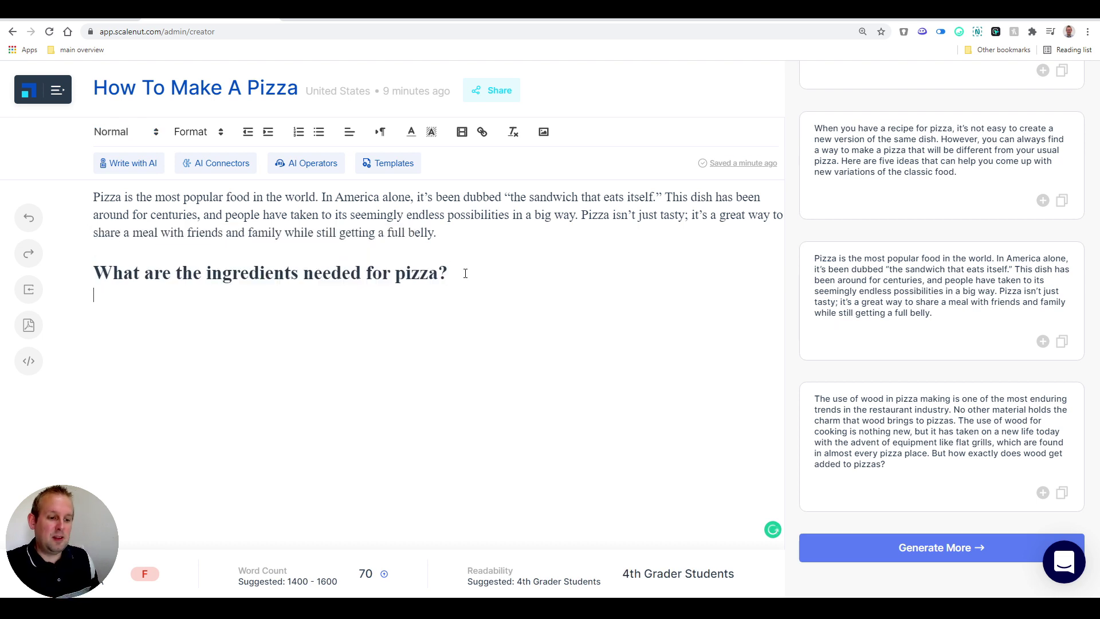
pyautogui.press('Return')
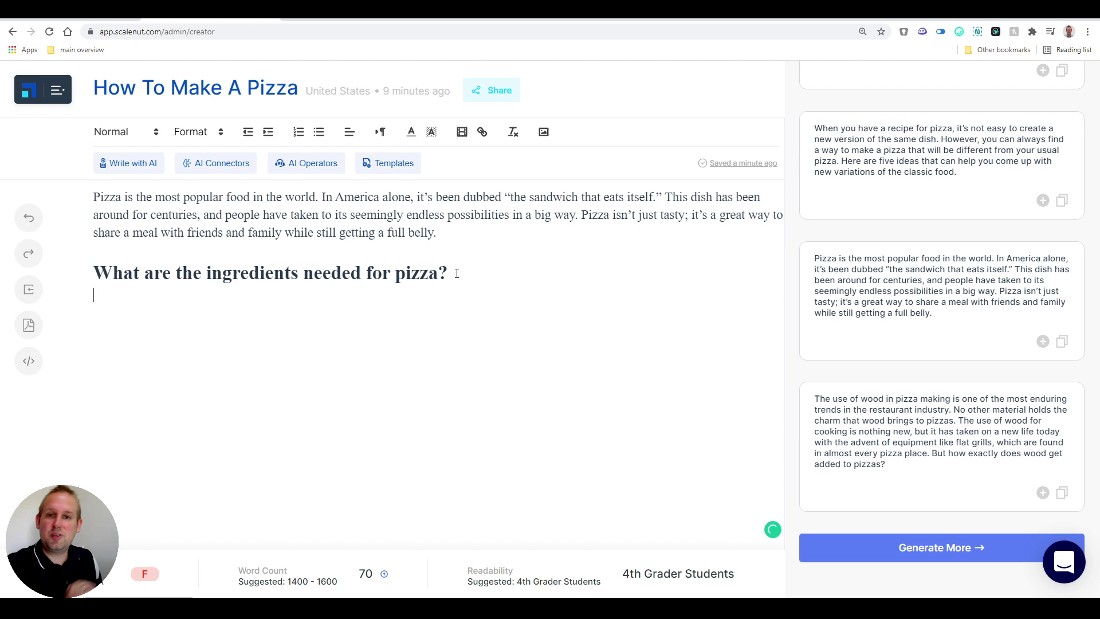
# Have AI write text under the ingredients heading, undoing the first unwanted result
pyautogui.click(122, 163)
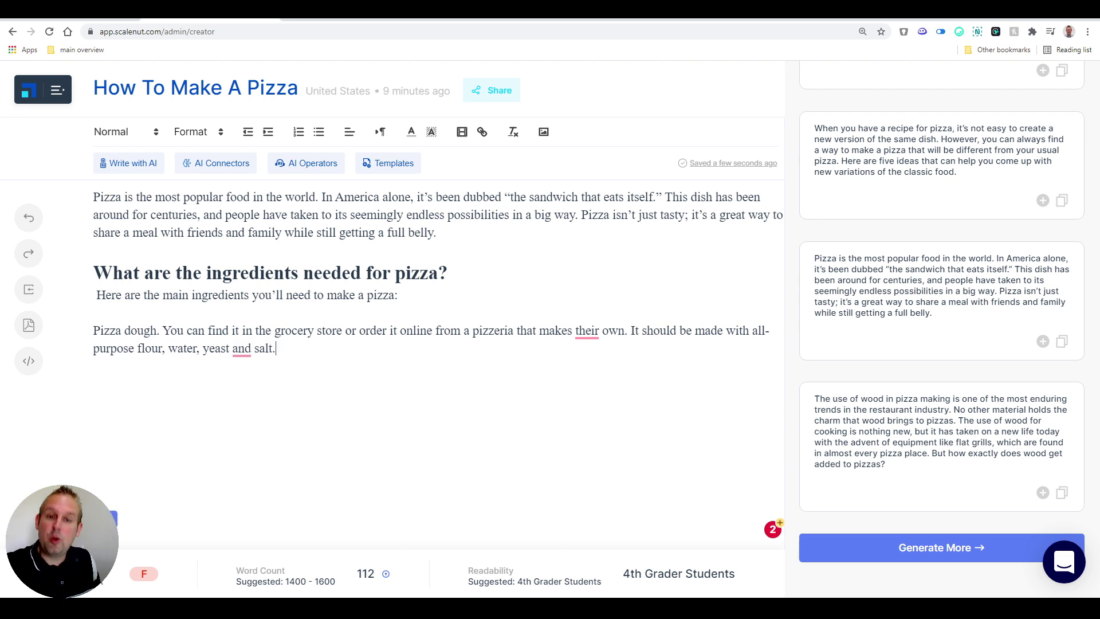
pyautogui.hotkey('ctrl', 'z')
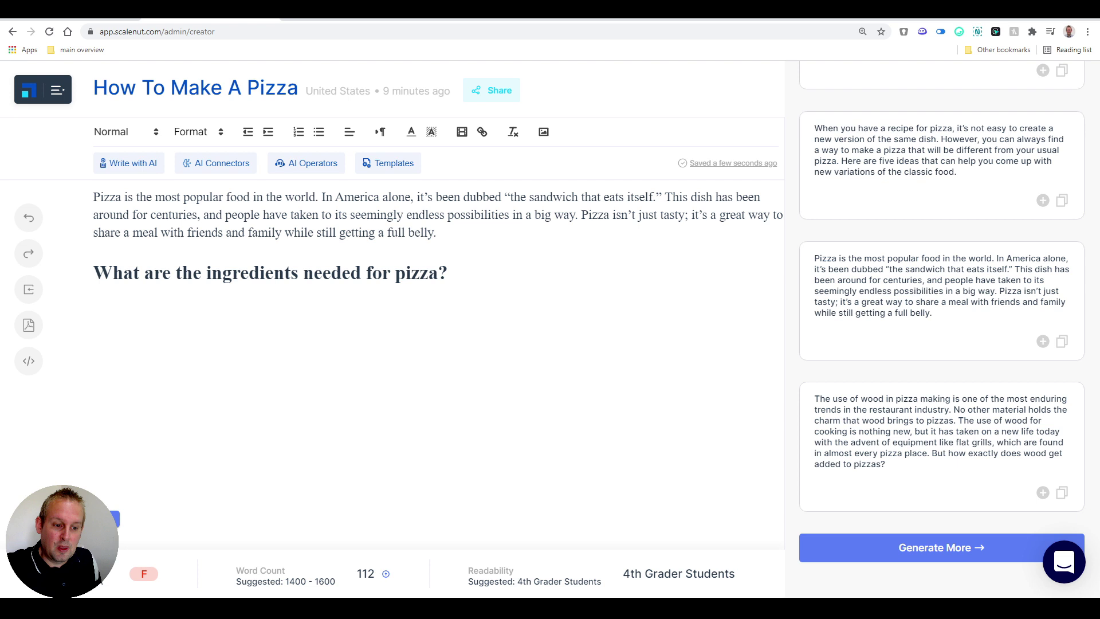
pyautogui.hotkey('ctrl', '/')
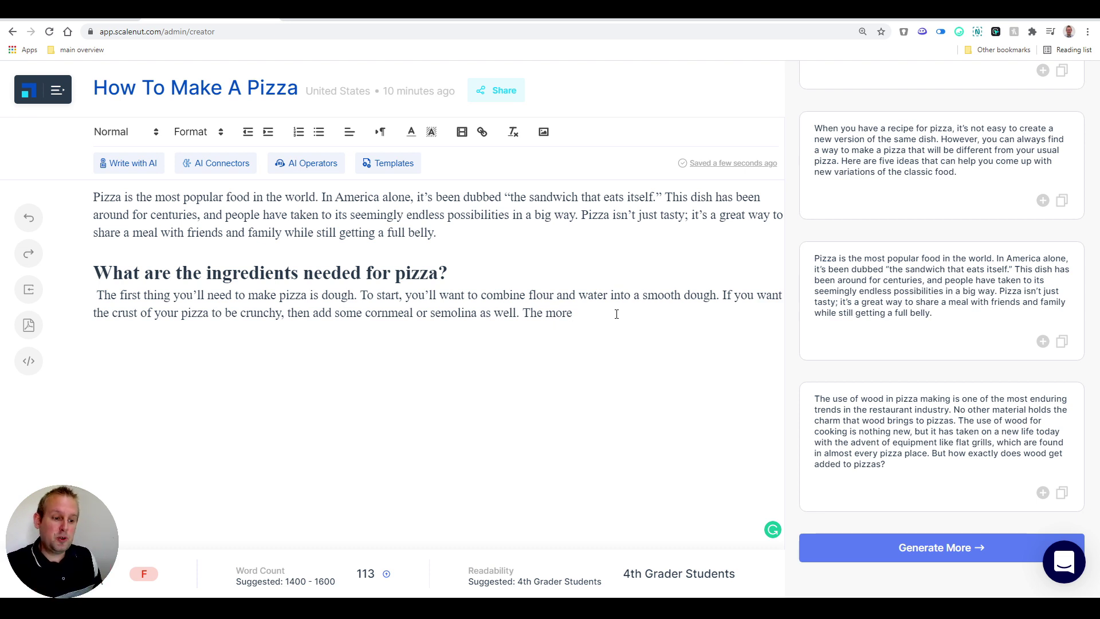
# Extend the AI-written dough and toppings text and fix the double space in 'even create'
pyautogui.click(125, 164)
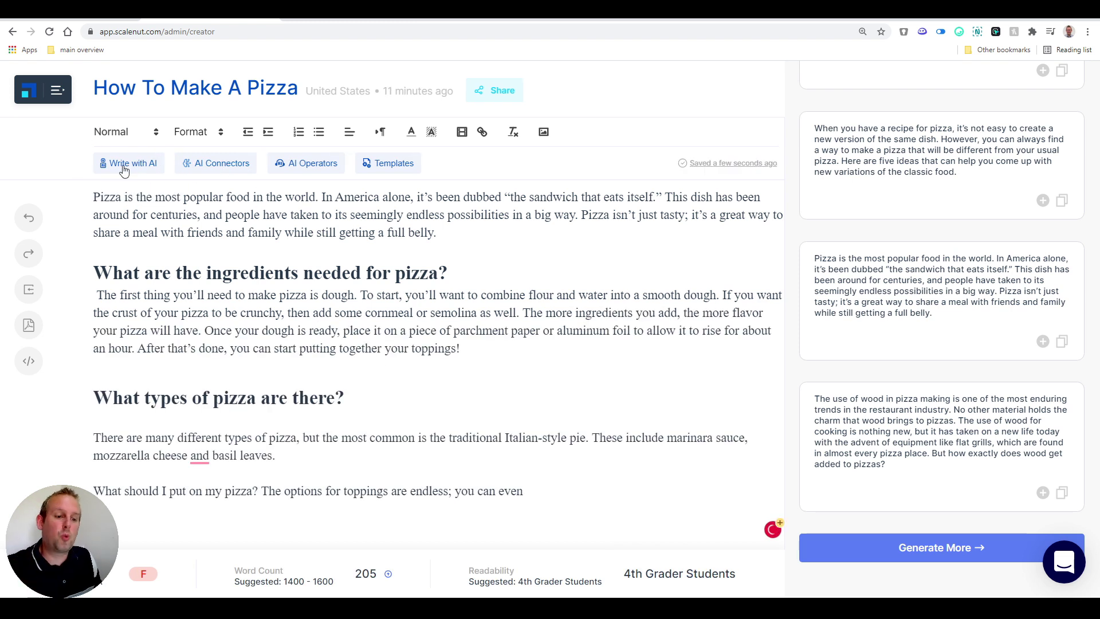
pyautogui.click(126, 172)
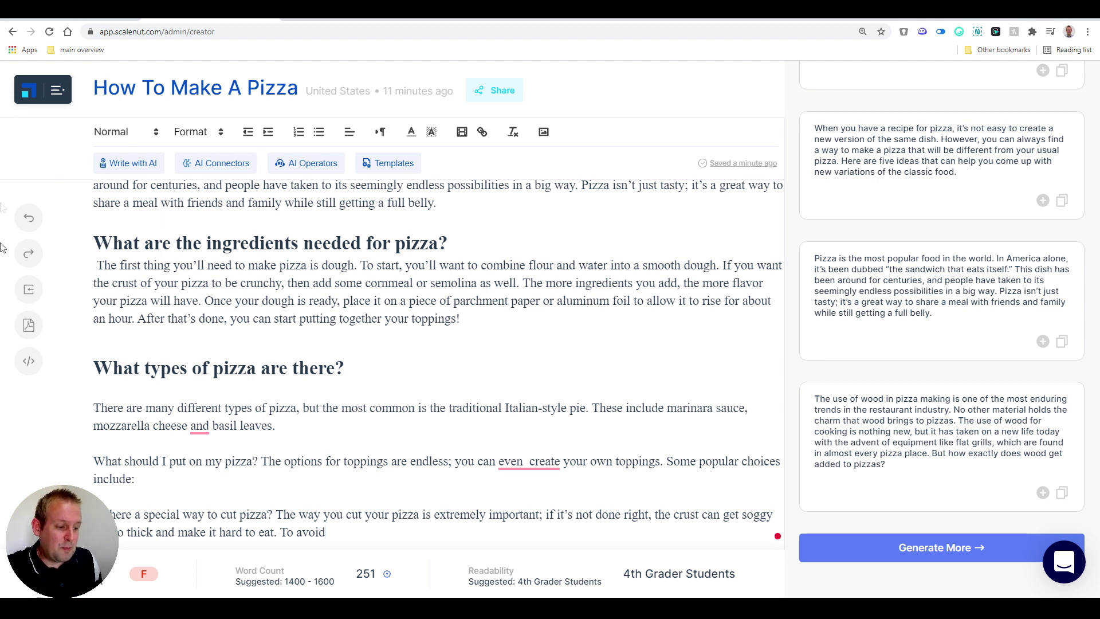
pyautogui.click(531, 462)
pyautogui.click(529, 502)
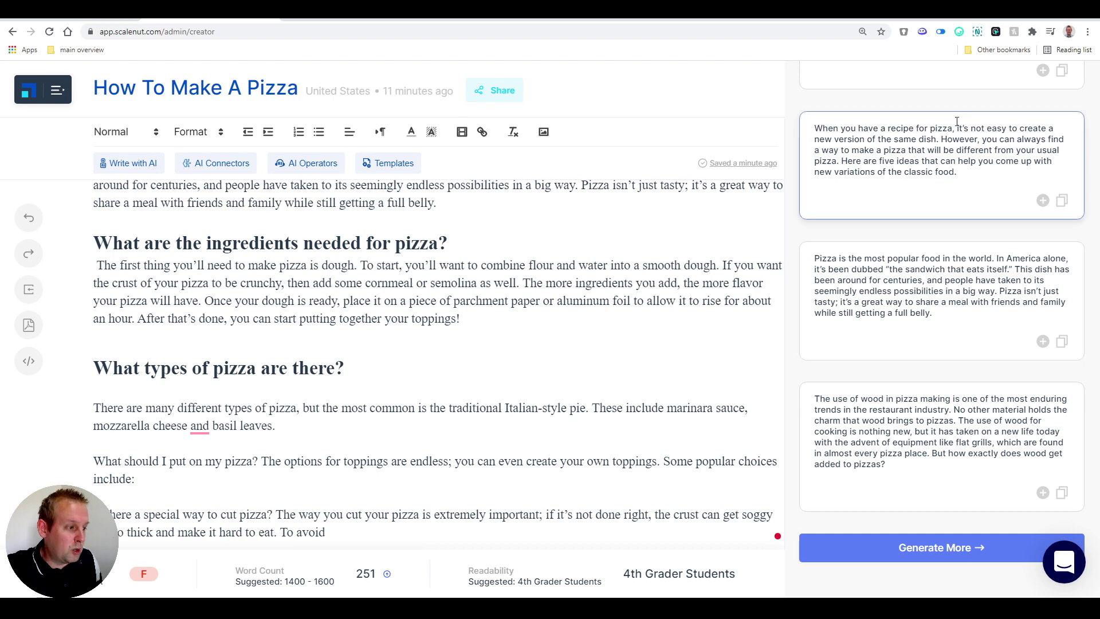
pyautogui.scroll(5, 911, 210)
pyautogui.scroll(1, 905, 209)
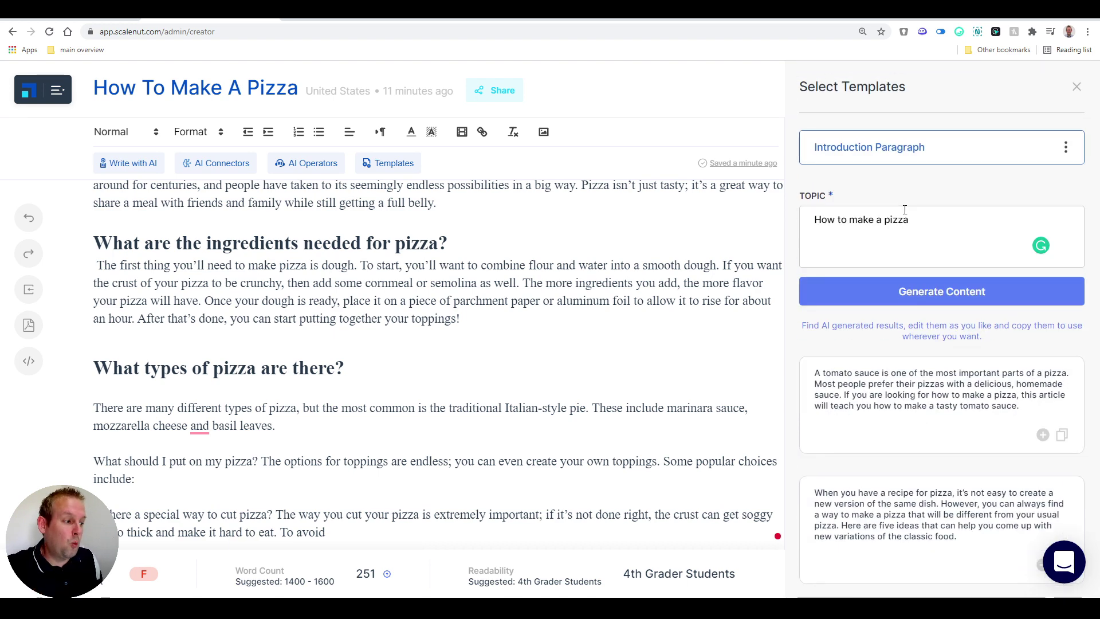
# Close the Select Templates panel to reveal NLP terms, with crust and topping ticked
pyautogui.click(1079, 87)
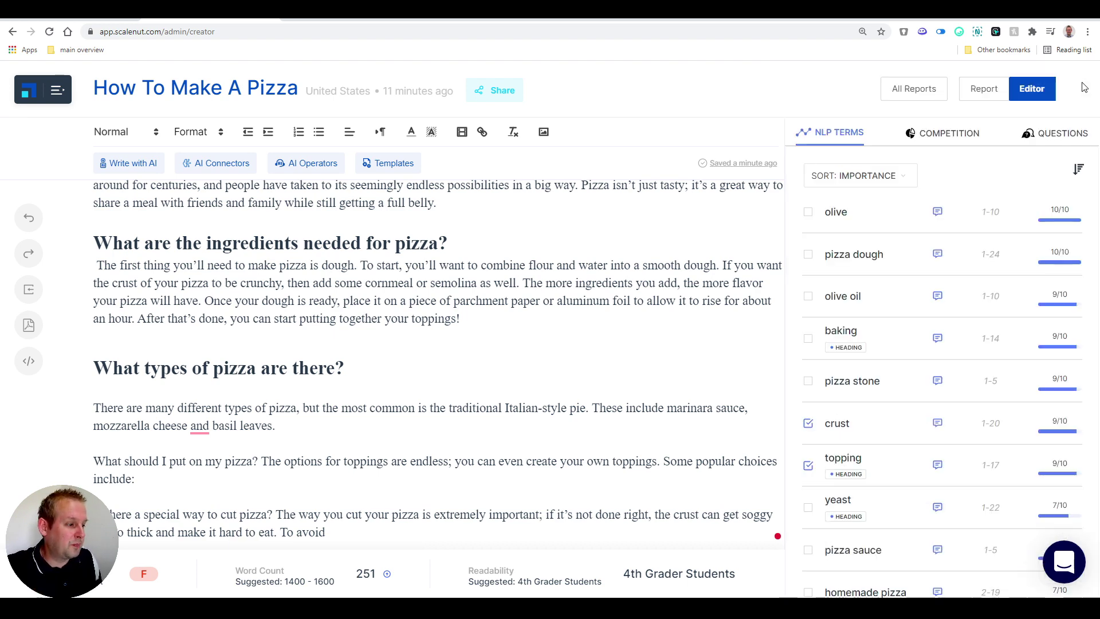
pyautogui.scroll(-2, 886, 344)
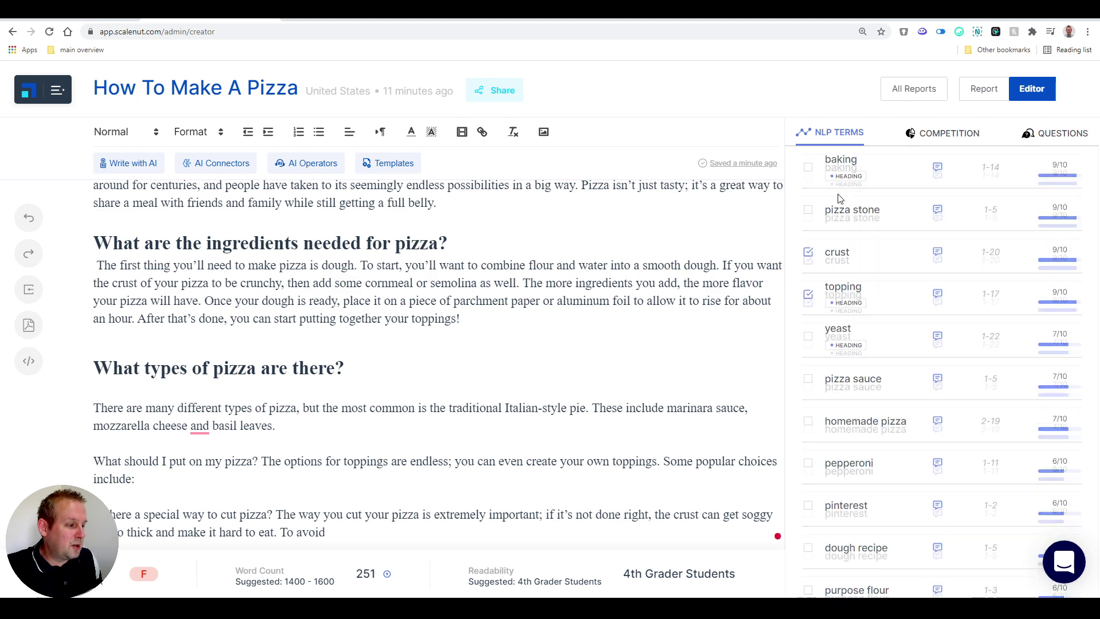
pyautogui.scroll(2, 889, 326)
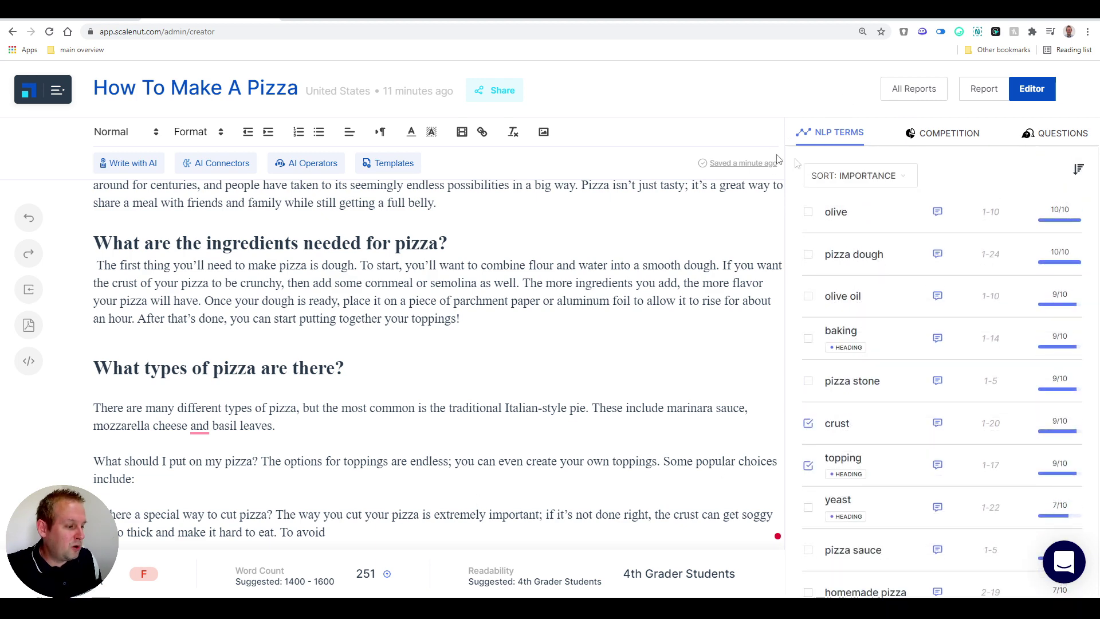
pyautogui.scroll(-2, 837, 297)
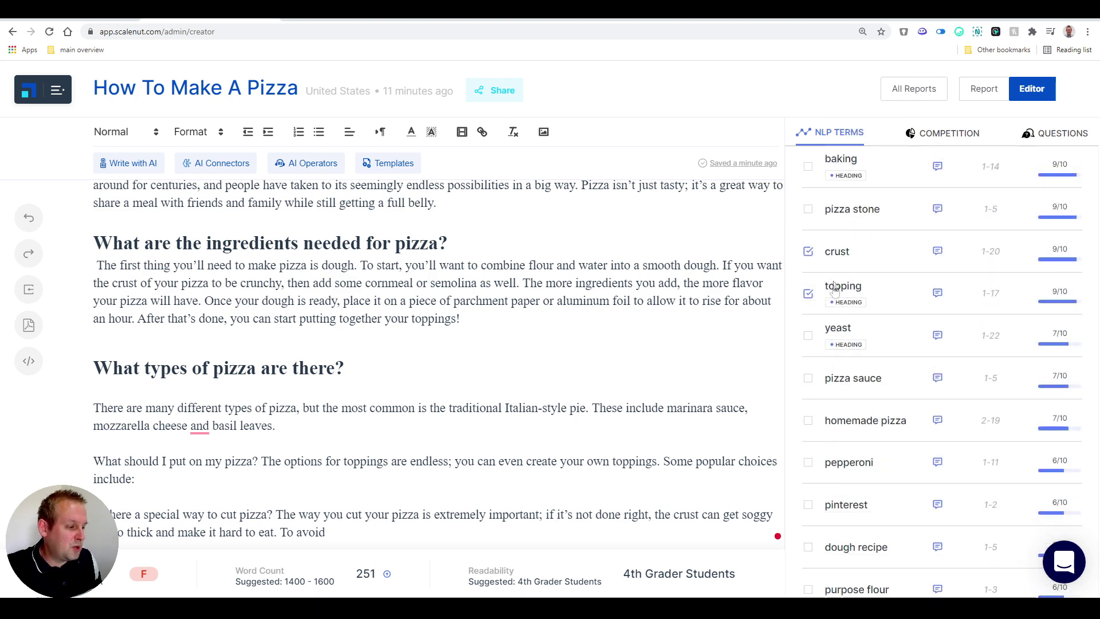